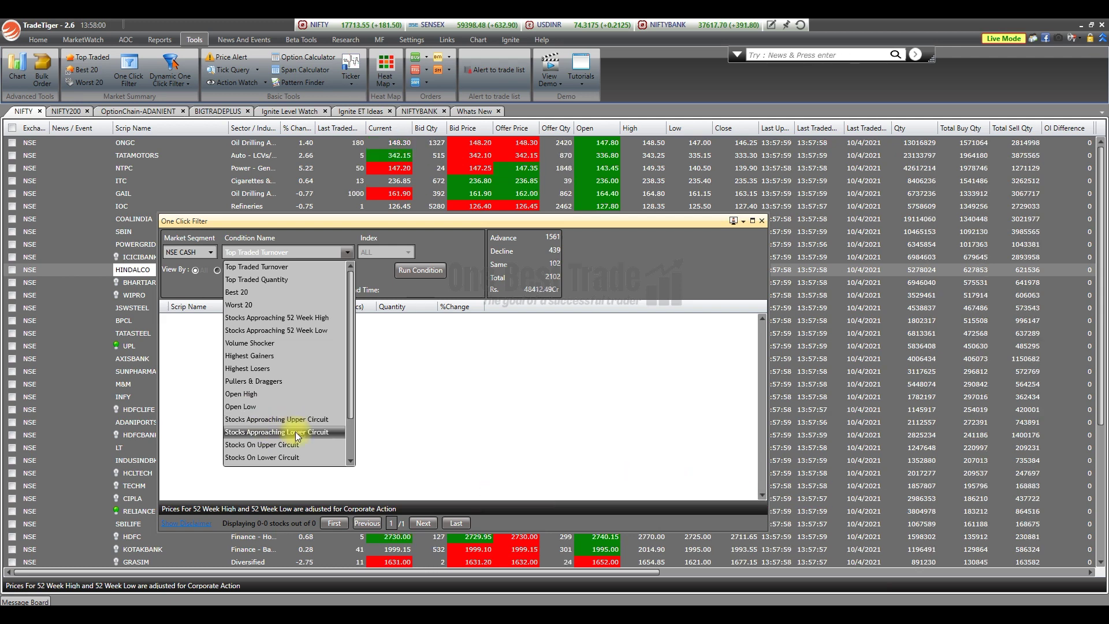
Review the available filter conditions, run the Top Traded Turnover condition on NSE CASH, and look through the resulting stocks
{"action": "left_click", "coordinate": [349, 462]}
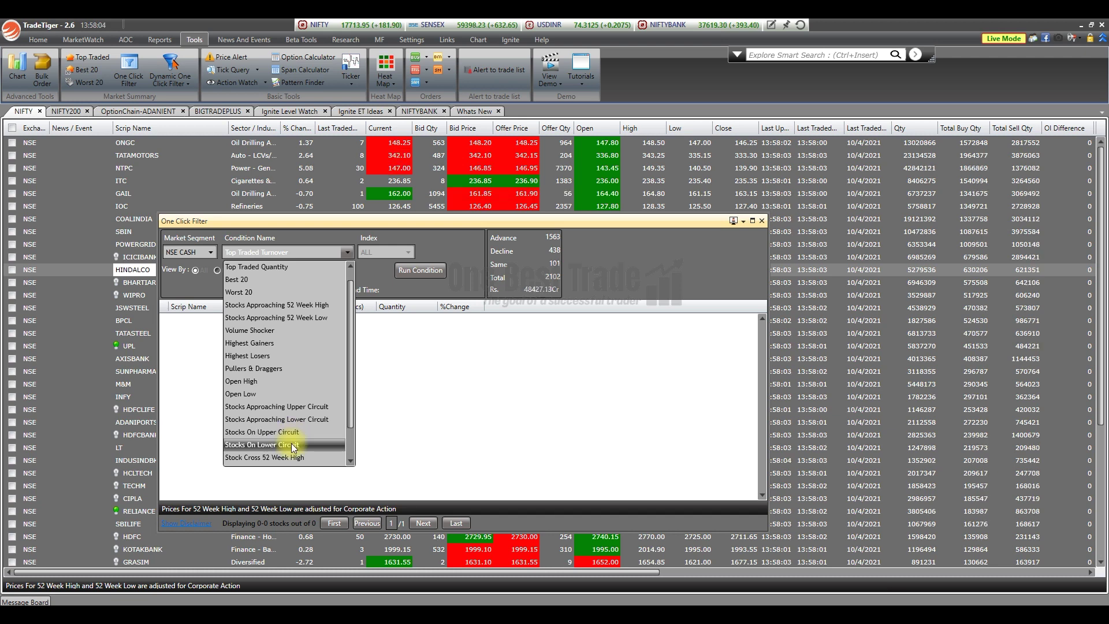
{"action": "left_click", "coordinate": [350, 461]}
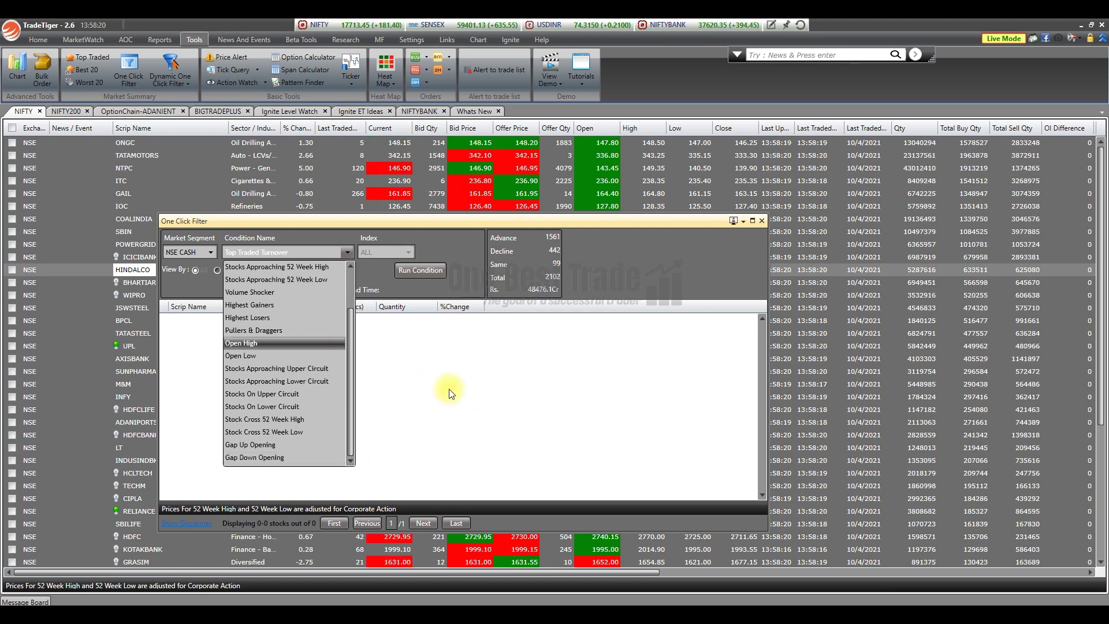
{"action": "left_click_drag", "start_coordinate": [349, 335], "coordinate": [352, 279]}
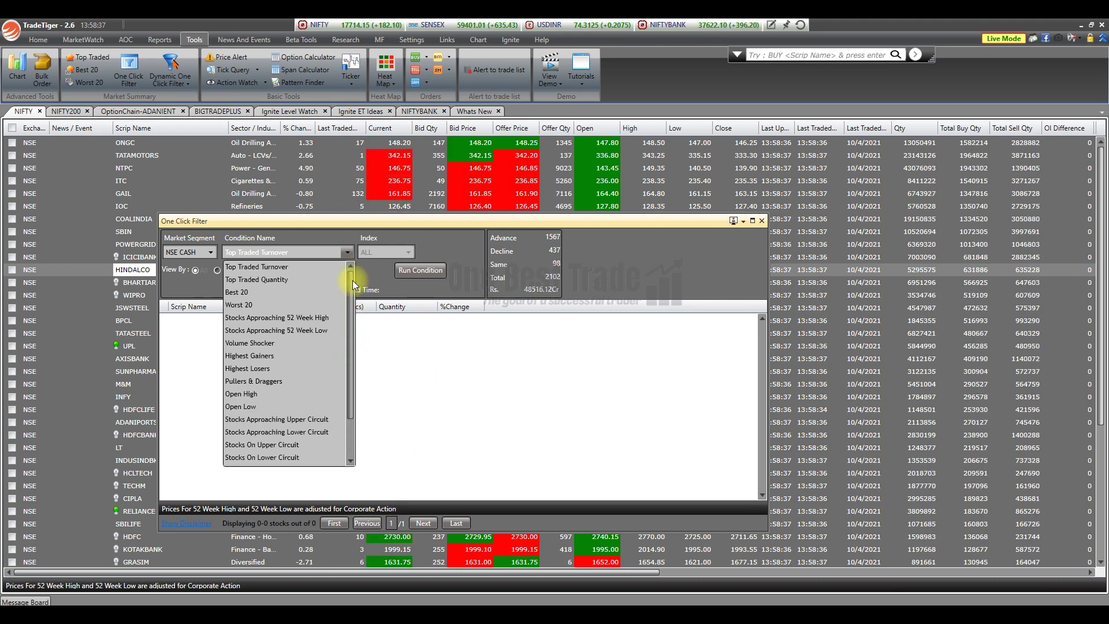
{"action": "left_click", "coordinate": [293, 269]}
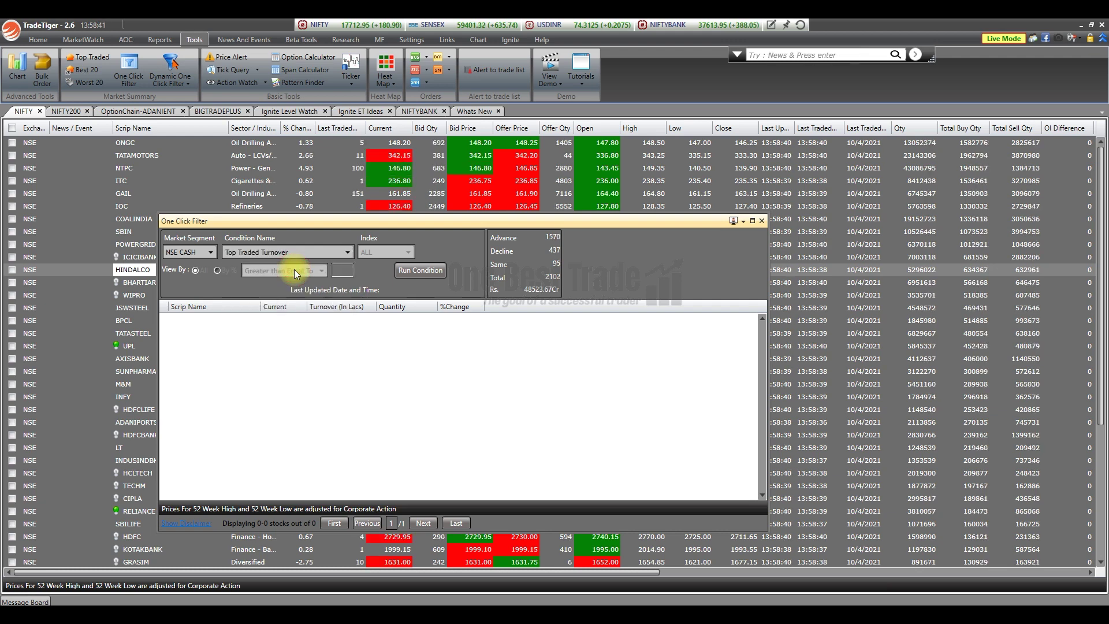
{"action": "left_click", "coordinate": [432, 272]}
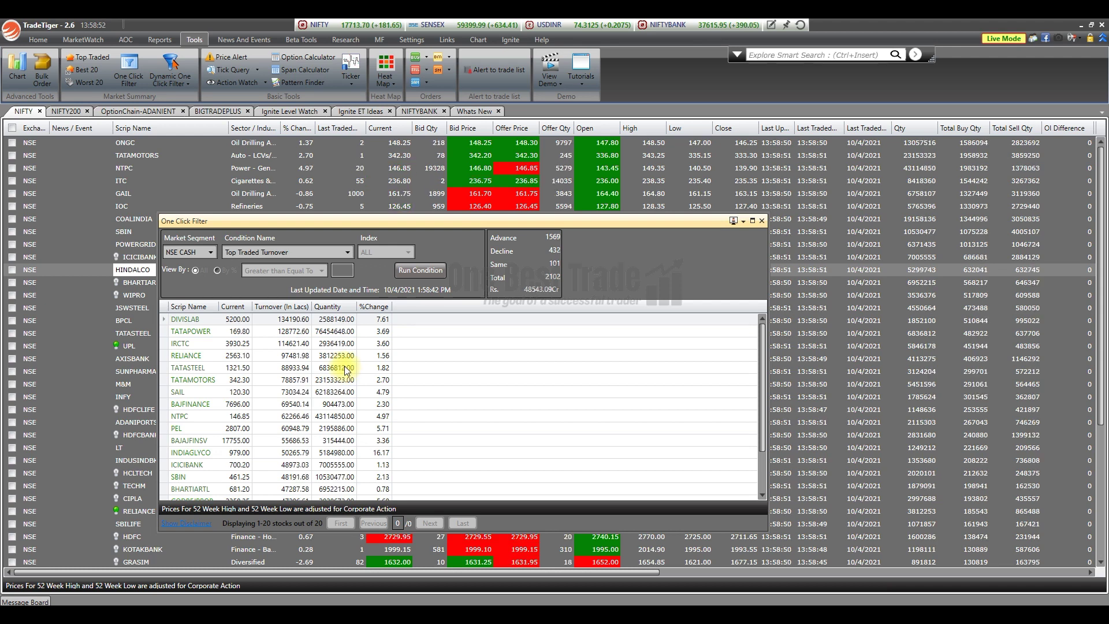
{"action": "scroll", "coordinate": [344, 366], "scroll_direction": "down", "scroll_amount": 2}
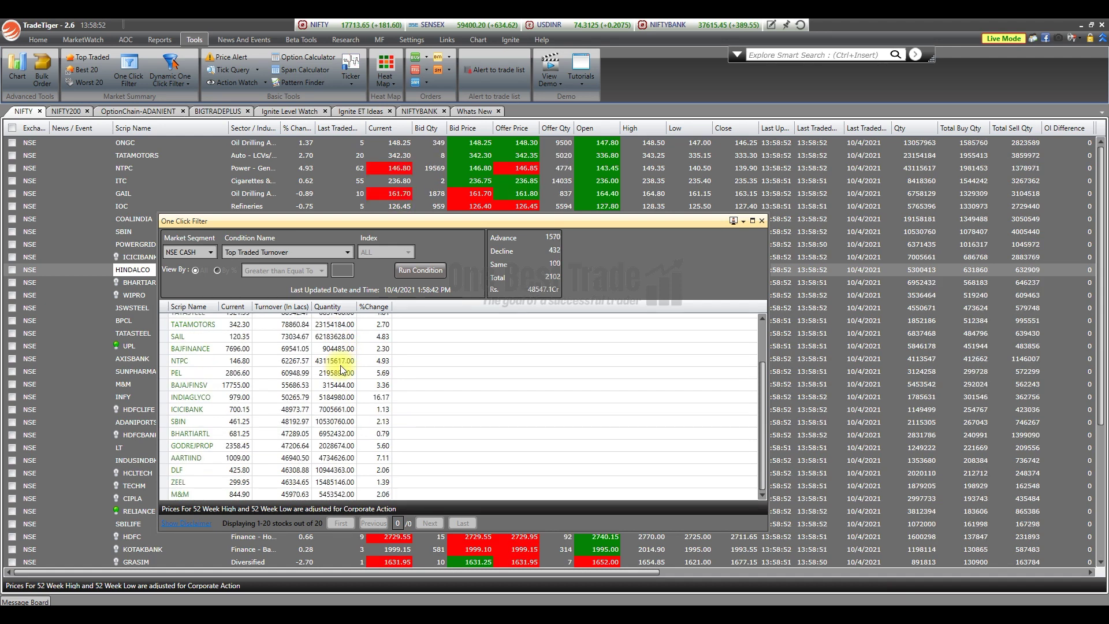
{"action": "scroll", "coordinate": [340, 365], "scroll_direction": "up", "scroll_amount": 3}
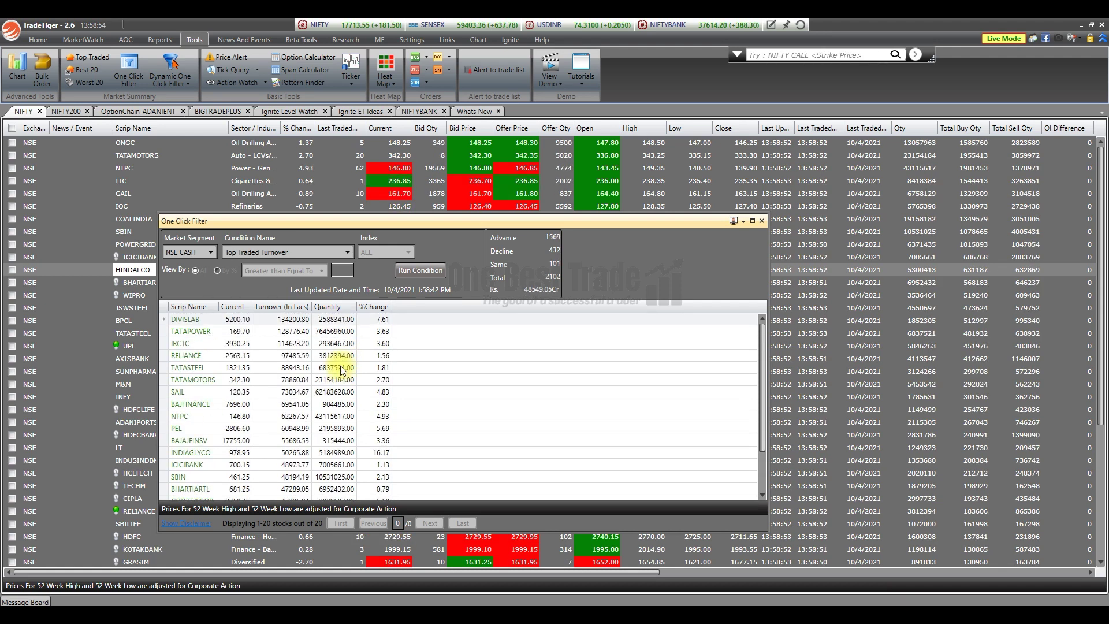
Run the Volume Shocker condition by percentage with the threshold Greater than Equal To 100
{"action": "left_click", "coordinate": [346, 252]}
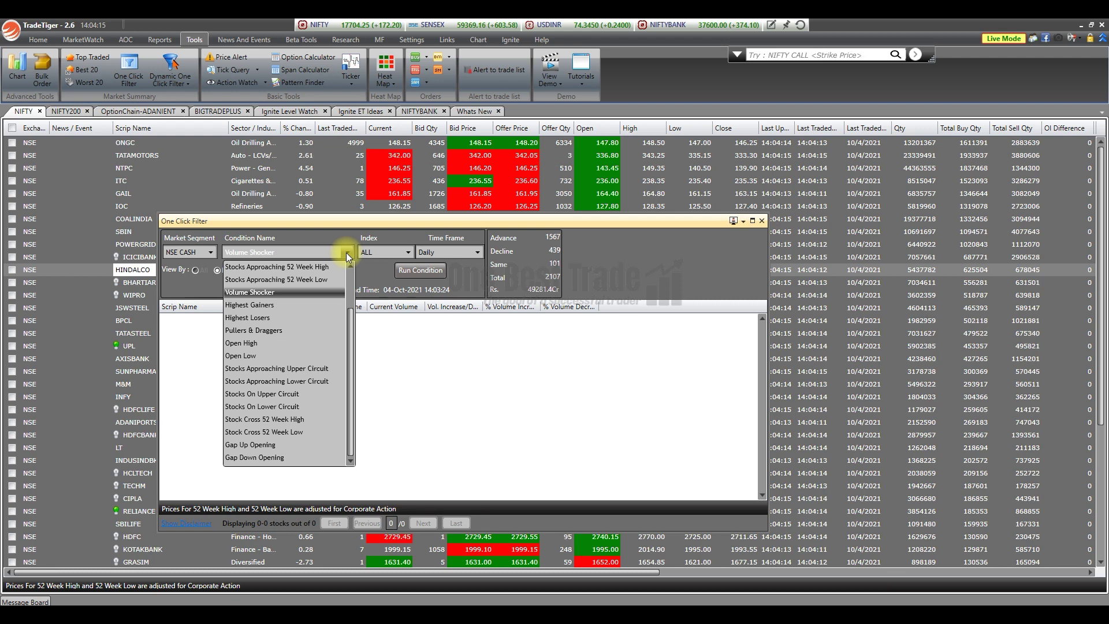
{"action": "left_click", "coordinate": [283, 292]}
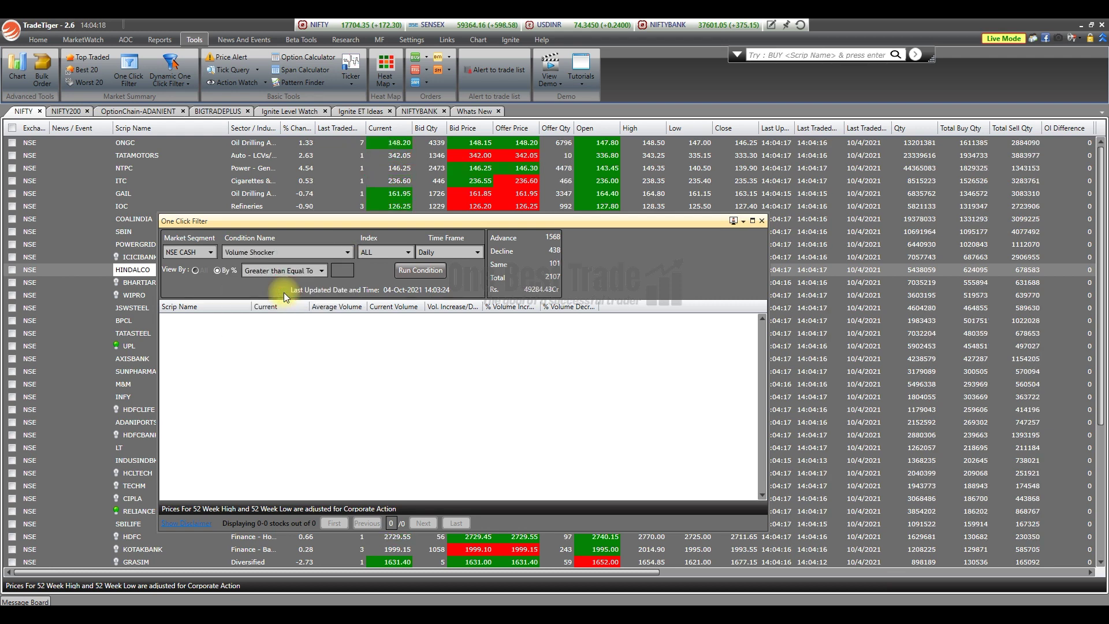
{"action": "left_click", "coordinate": [341, 270]}
{"action": "type", "text": "100"}
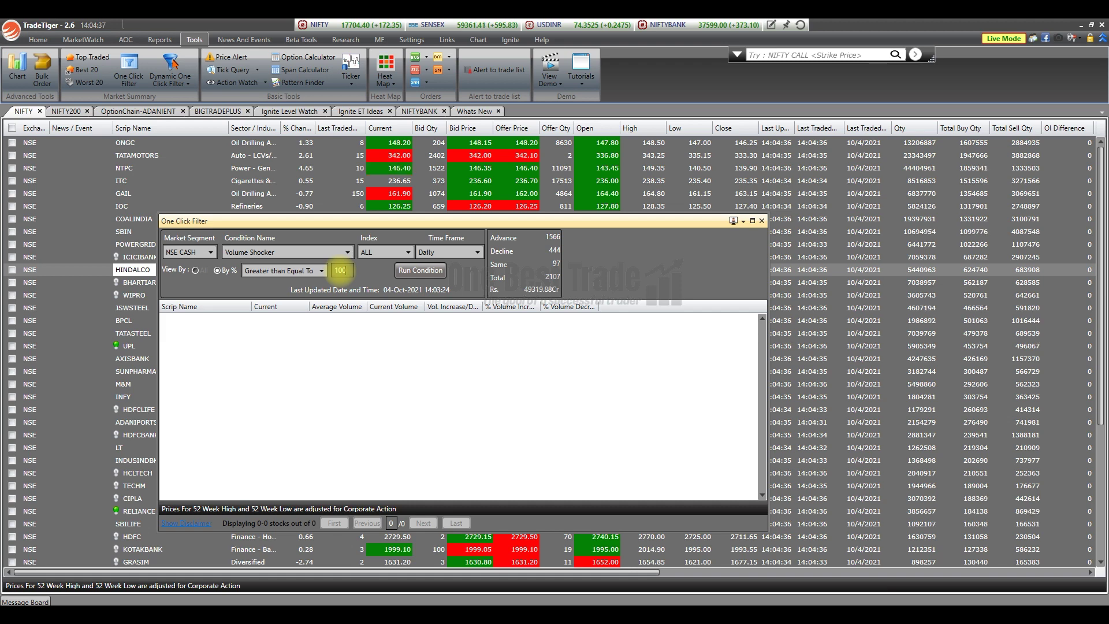
{"action": "left_click", "coordinate": [421, 271]}
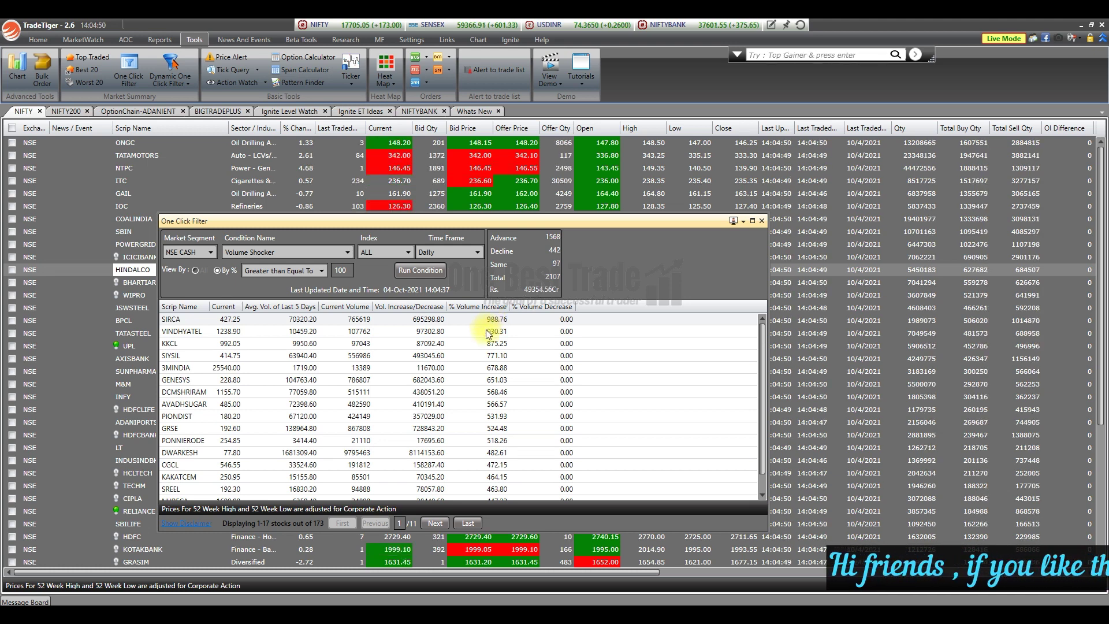
Restrict the Volume Shocker scan to the BIGTRADELIST index and run it again
{"action": "left_click", "coordinate": [410, 253]}
{"action": "left_click", "coordinate": [399, 279]}
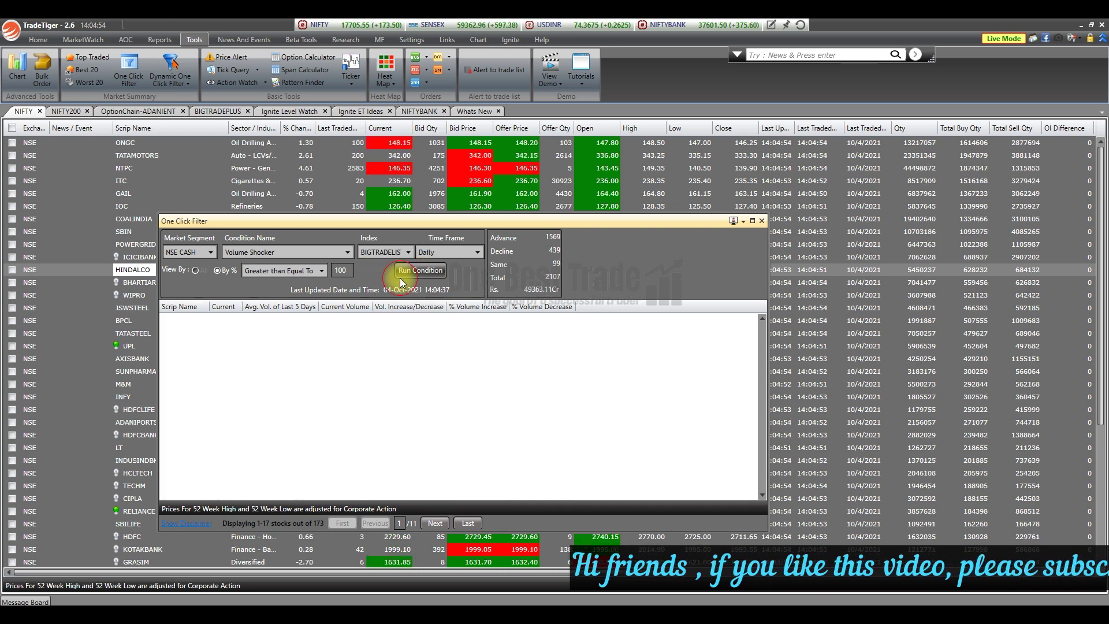
{"action": "left_click", "coordinate": [421, 269]}
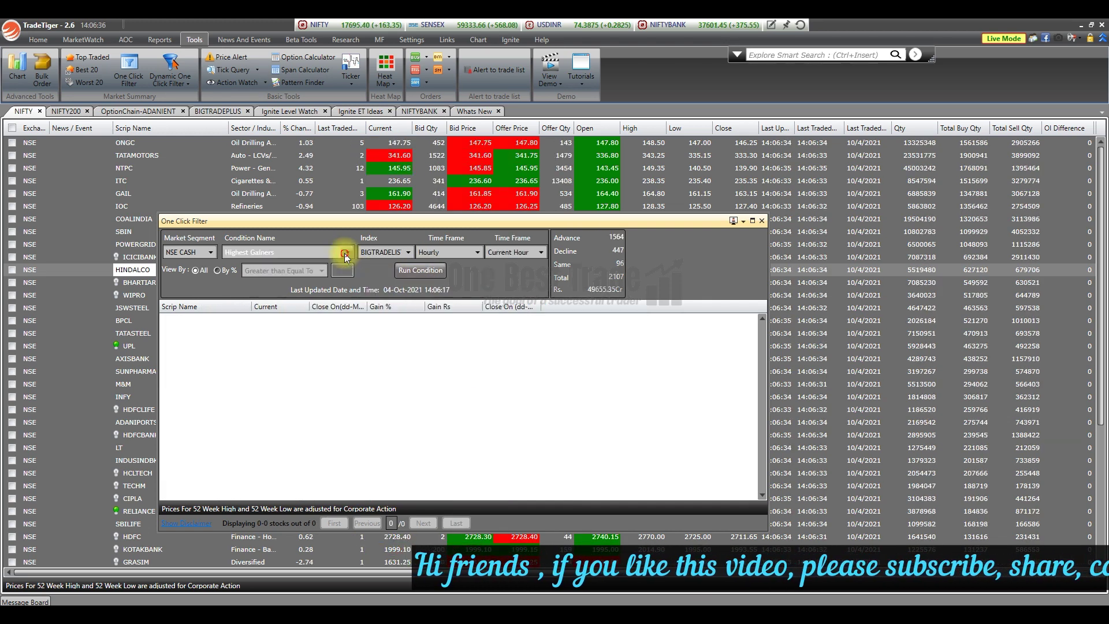
Change the filter condition to Gap Up Opening and run it on the BIGTRADELIST index
{"action": "left_click", "coordinate": [345, 253]}
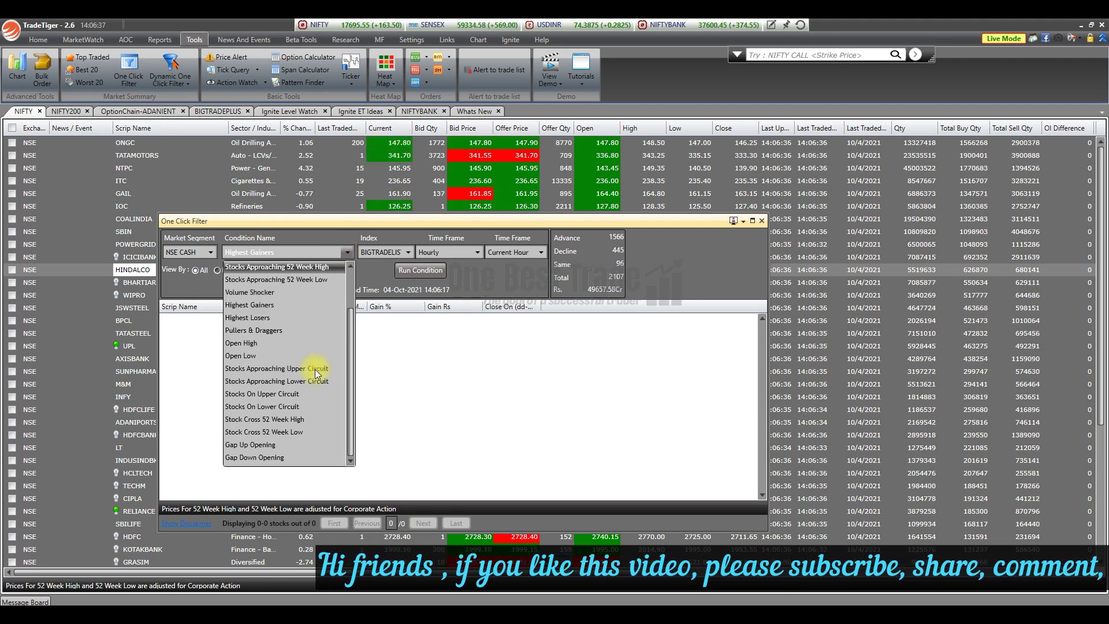
{"action": "left_click", "coordinate": [284, 445]}
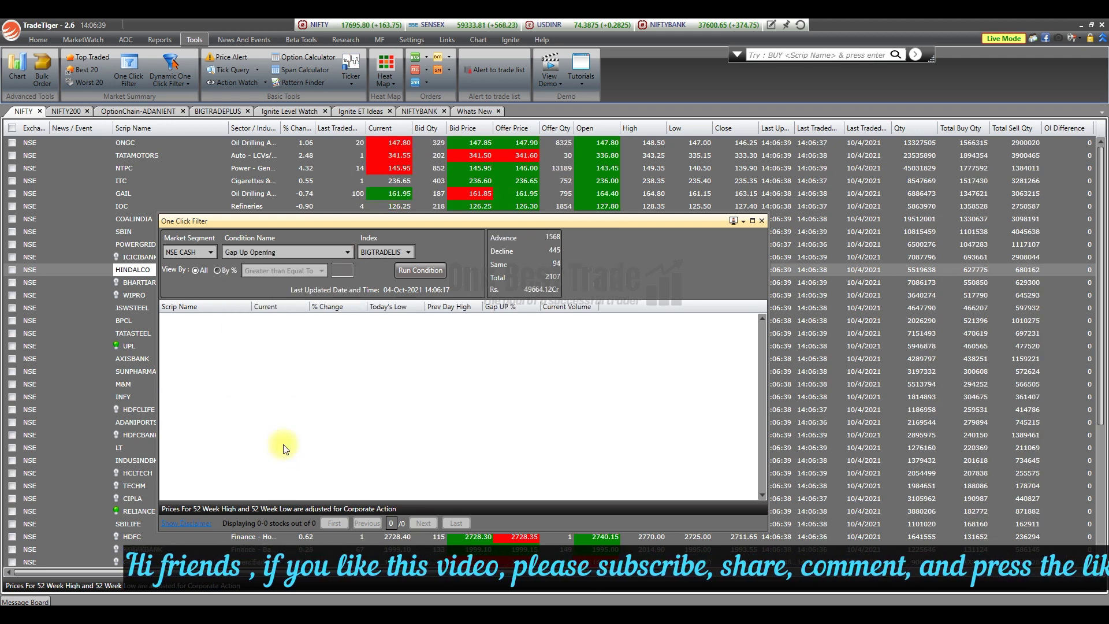
{"action": "left_click", "coordinate": [425, 271]}
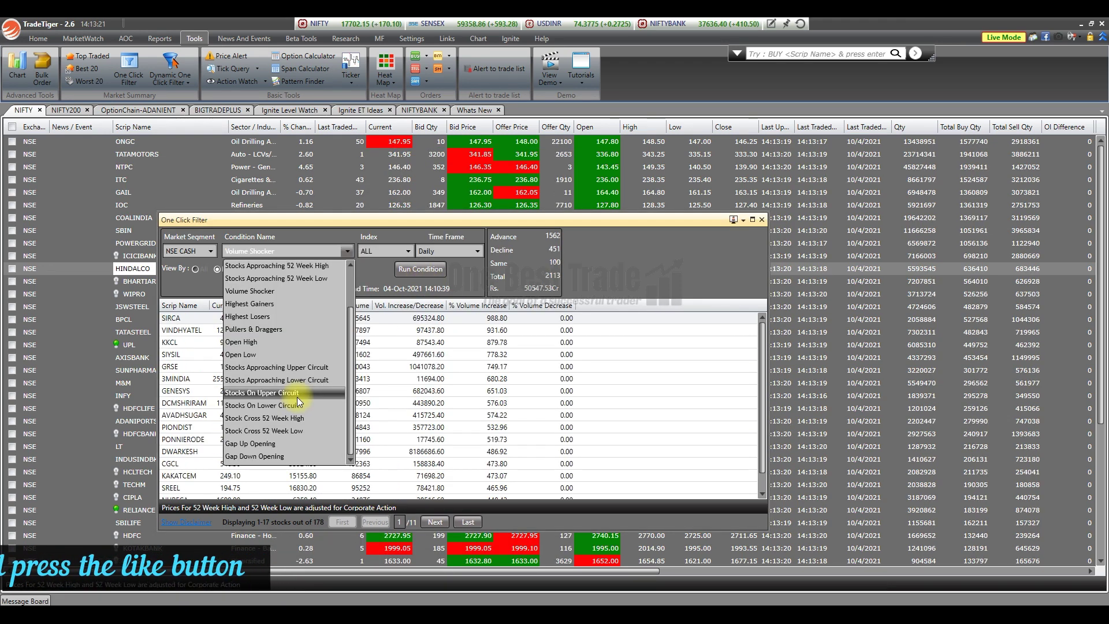
Run the Stocks On Upper Circuit condition across all indices and look through the listed stocks
{"action": "left_click", "coordinate": [294, 393]}
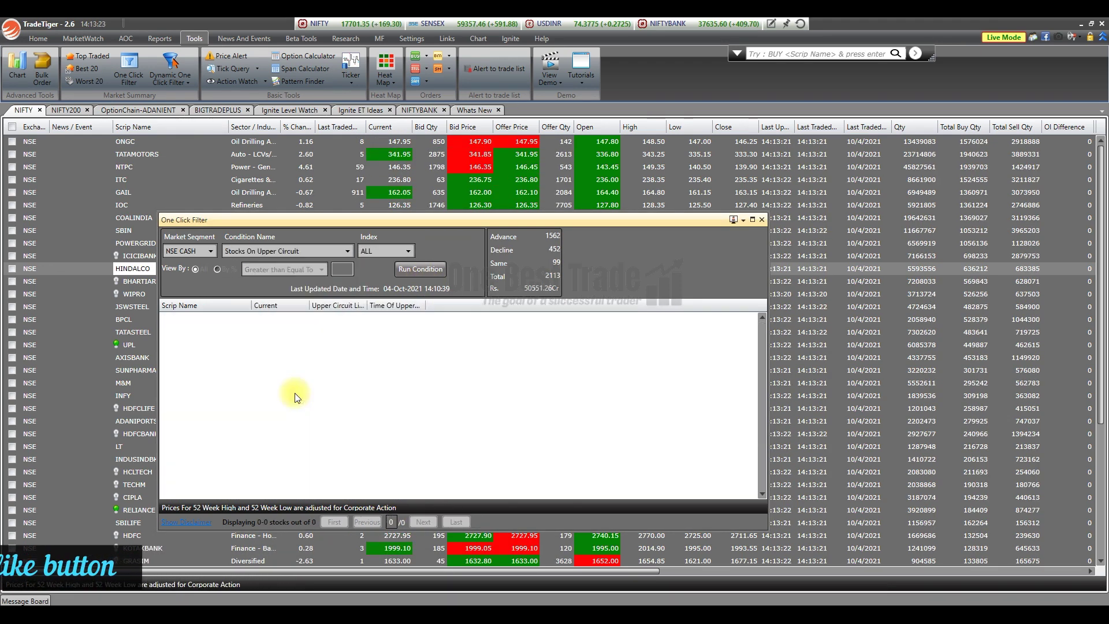
{"action": "left_click", "coordinate": [424, 274]}
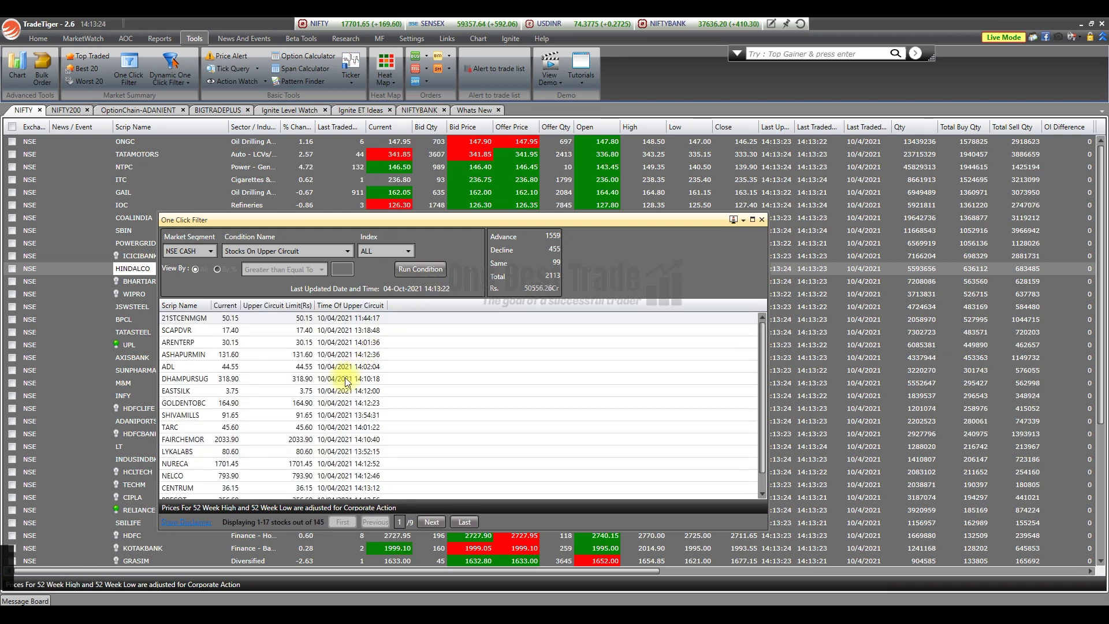
{"action": "scroll", "coordinate": [255, 366], "scroll_direction": "down", "scroll_amount": 1}
{"action": "scroll", "coordinate": [254, 367], "scroll_direction": "up", "scroll_amount": 1}
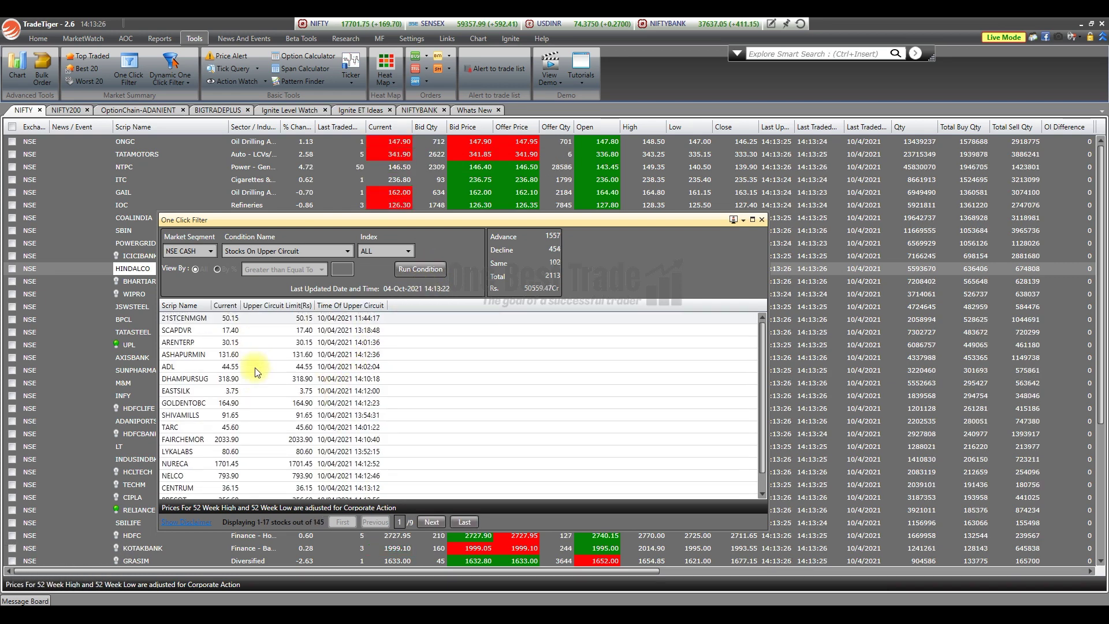
Run the Stock Cross 52 Week High condition across all indices and look through the listed stocks
{"action": "left_click", "coordinate": [346, 251]}
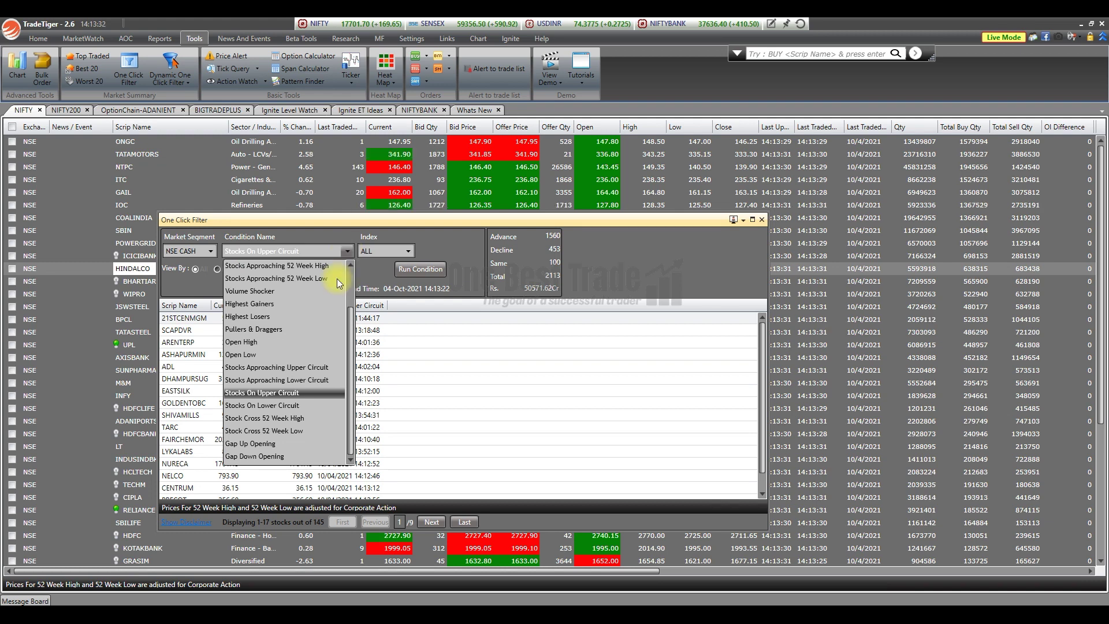
{"action": "left_click", "coordinate": [285, 423]}
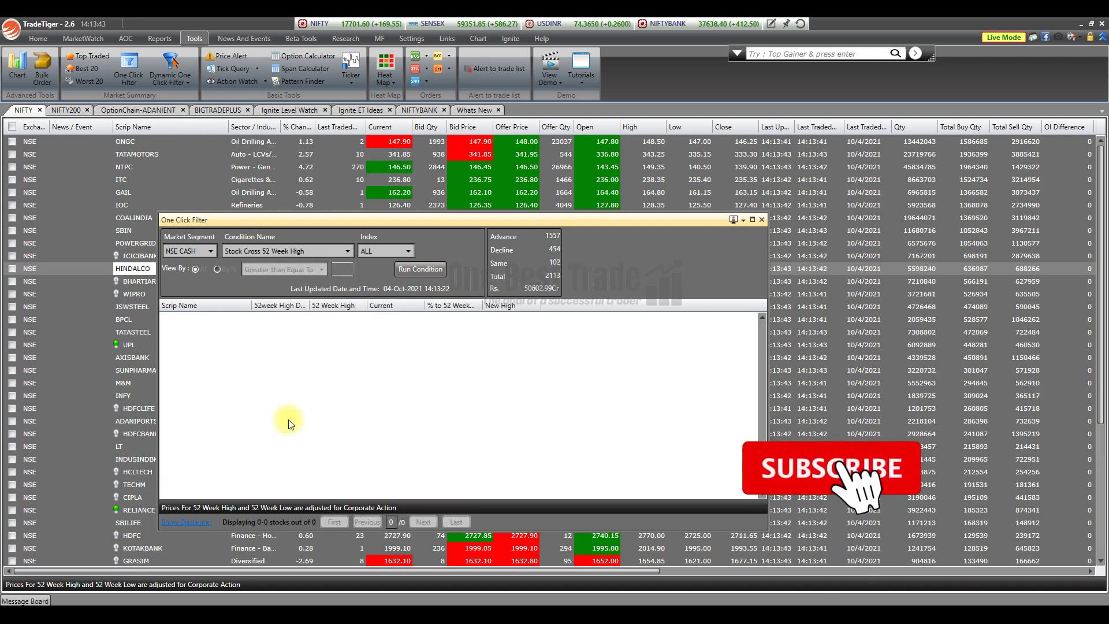
{"action": "left_click", "coordinate": [420, 269]}
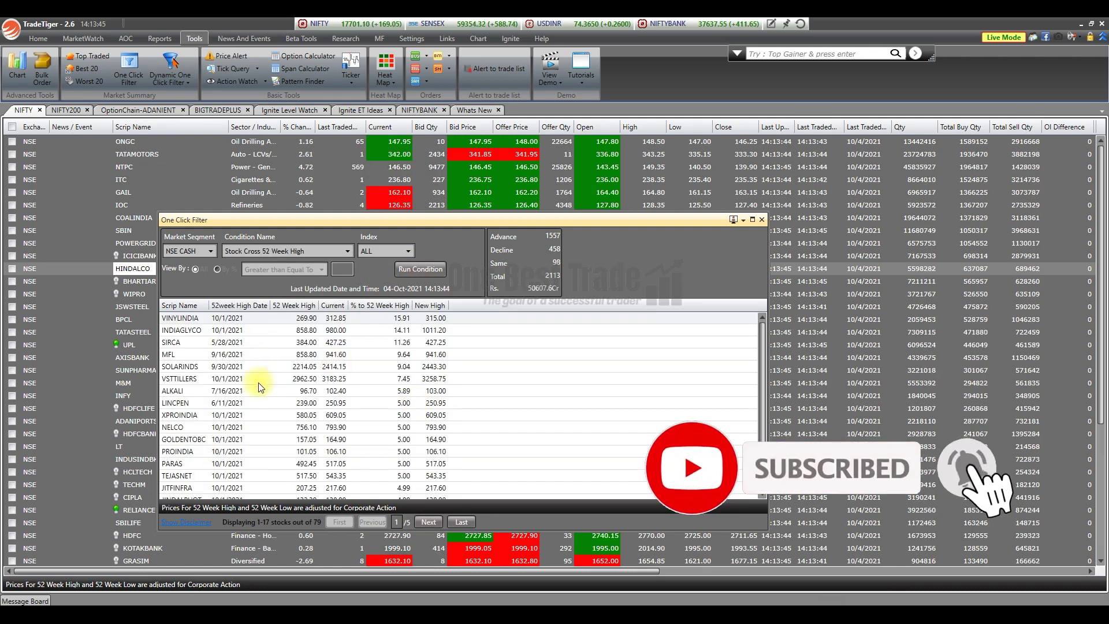
{"action": "scroll", "coordinate": [359, 429], "scroll_direction": "down", "scroll_amount": 1}
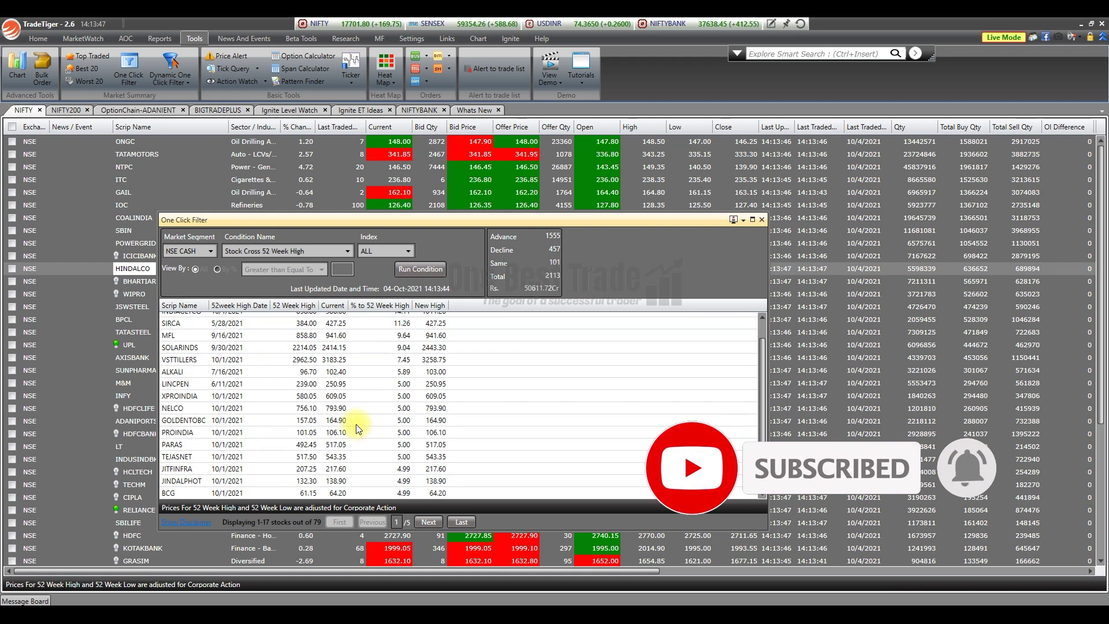
{"action": "scroll", "coordinate": [357, 426], "scroll_direction": "up", "scroll_amount": 1}
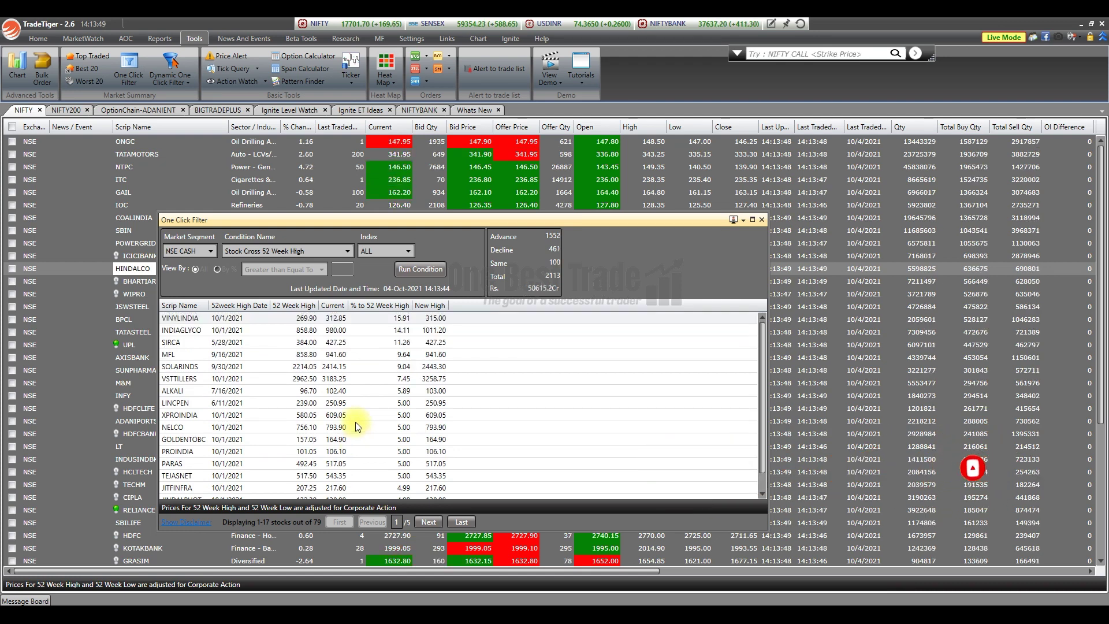
Limit the Stock Cross 52 Week High scan to the NIFTY100 index and run it again
{"action": "left_click", "coordinate": [410, 254]}
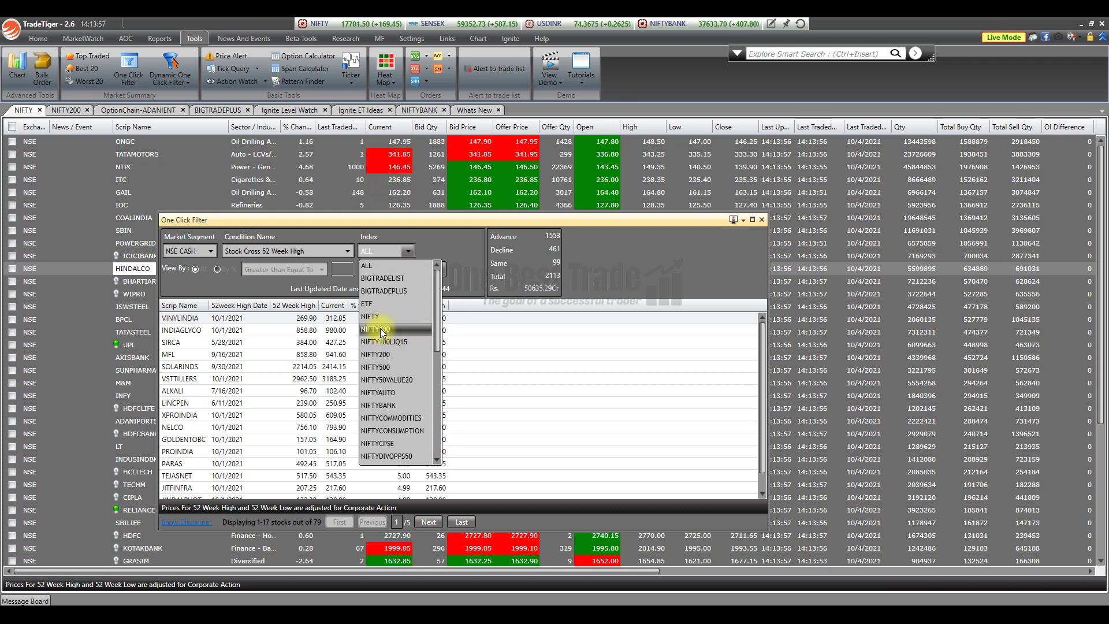
{"action": "left_click", "coordinate": [380, 330]}
{"action": "left_click", "coordinate": [415, 269]}
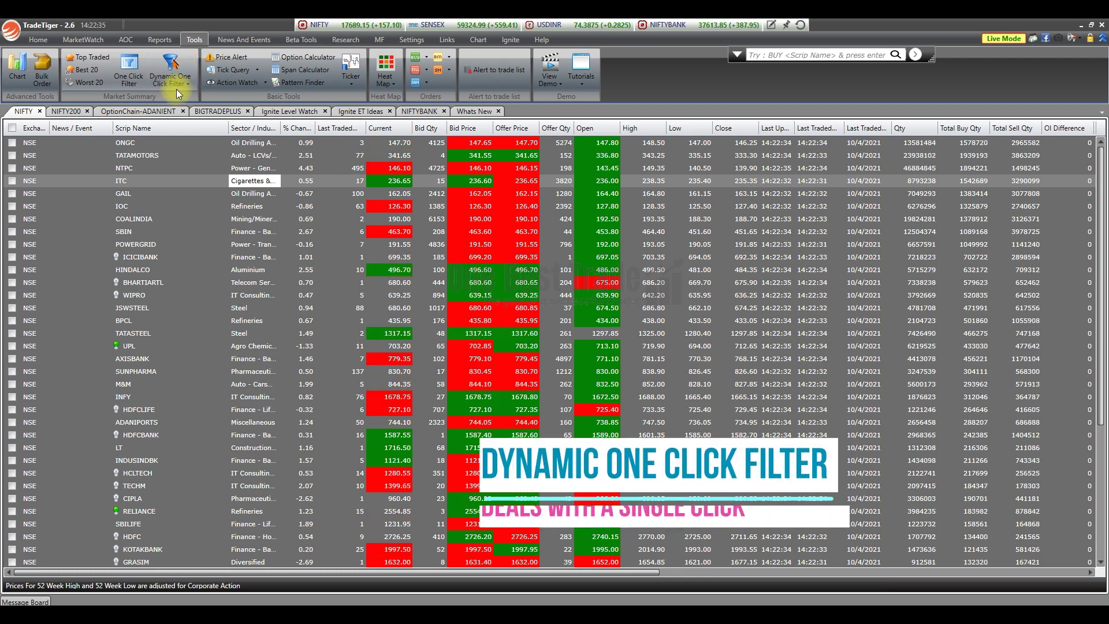
Start a Dynamic One Click Filter for NSE and enable the action watch conditions At the high of the day and At the low of the day
{"action": "left_click", "coordinate": [173, 74]}
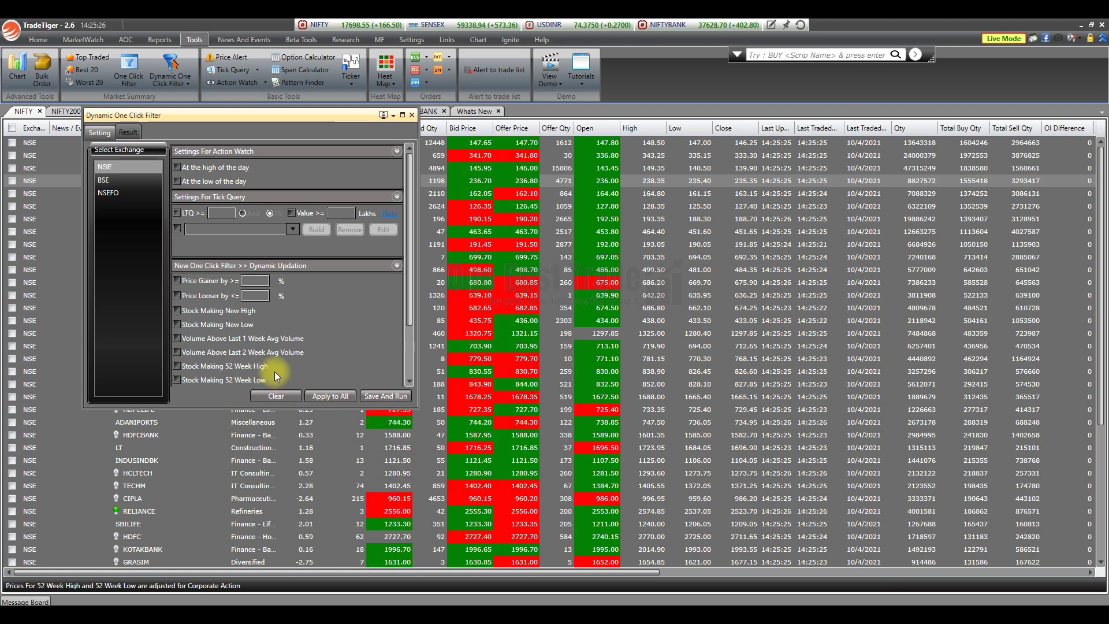
{"action": "left_click", "coordinate": [178, 168]}
{"action": "left_click", "coordinate": [176, 182]}
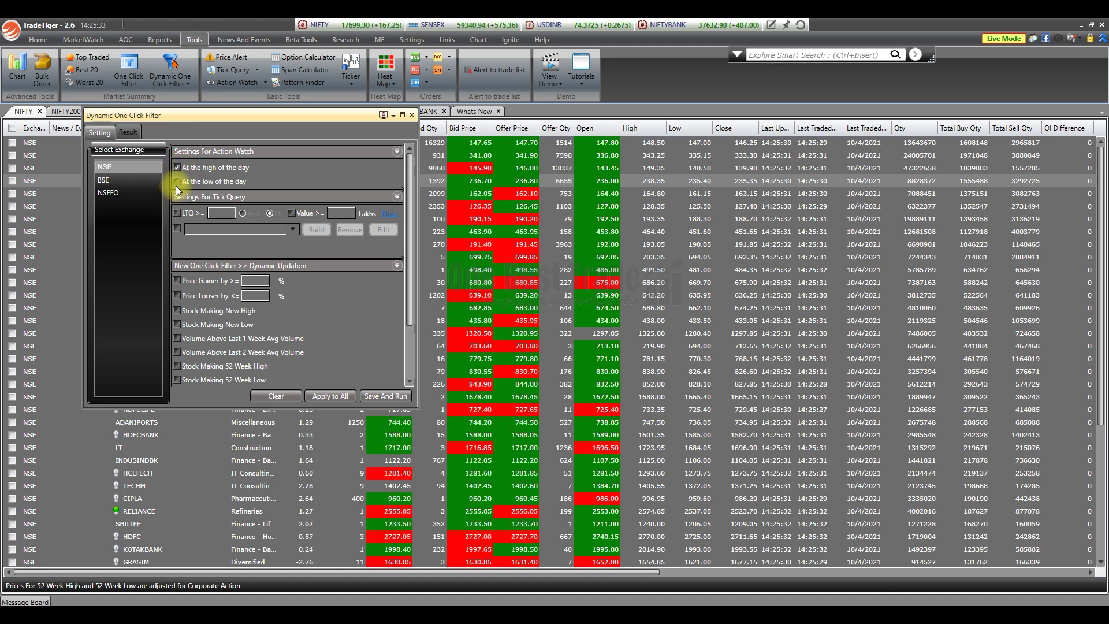
Save the dynamic filter settings as intra1 and run the selected conditions
{"action": "left_click", "coordinate": [386, 398]}
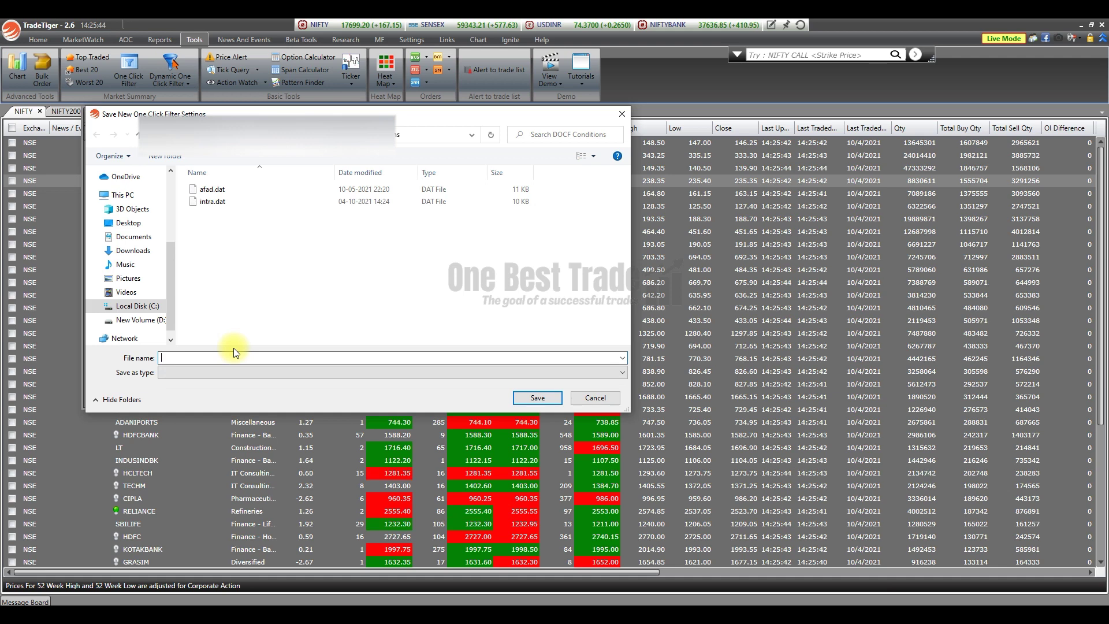
{"action": "type", "text": "intra"}
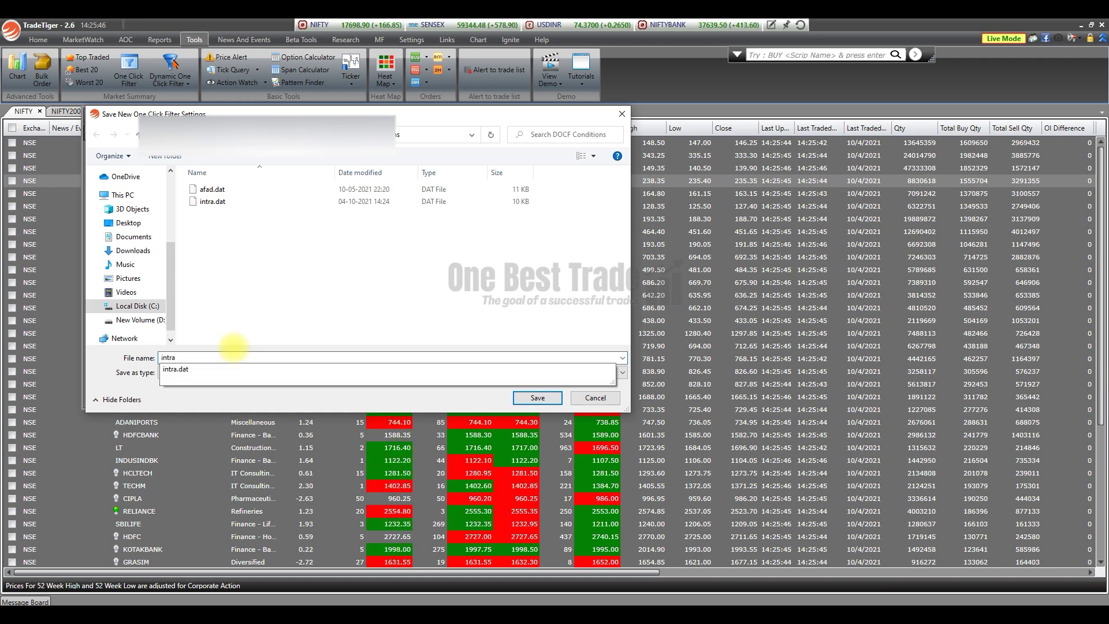
{"action": "type", "text": "1"}
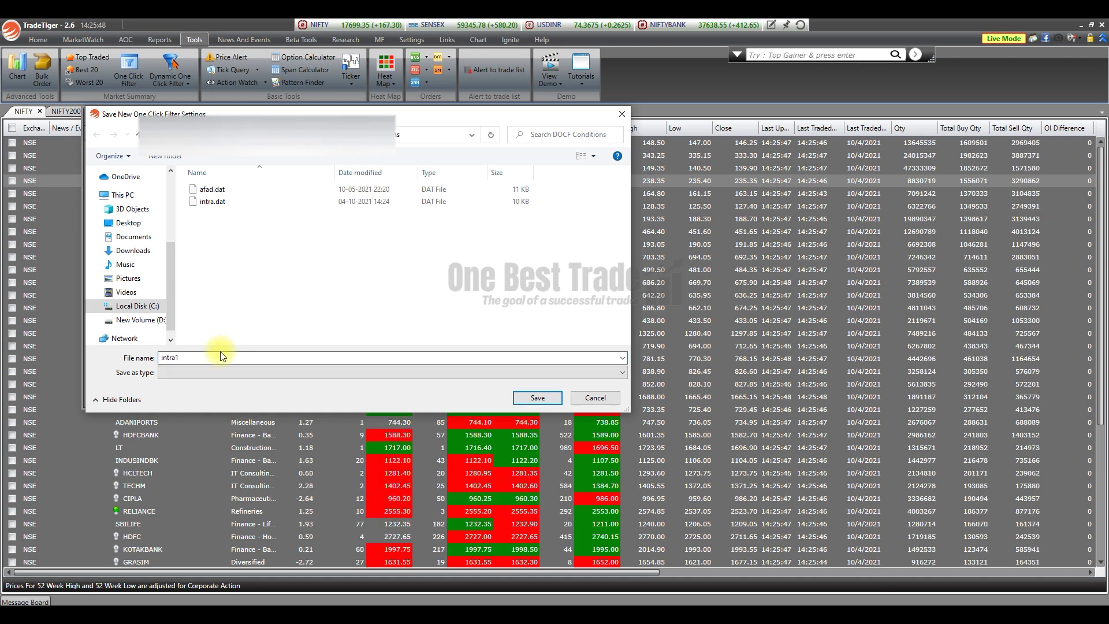
{"action": "left_click", "coordinate": [538, 398]}
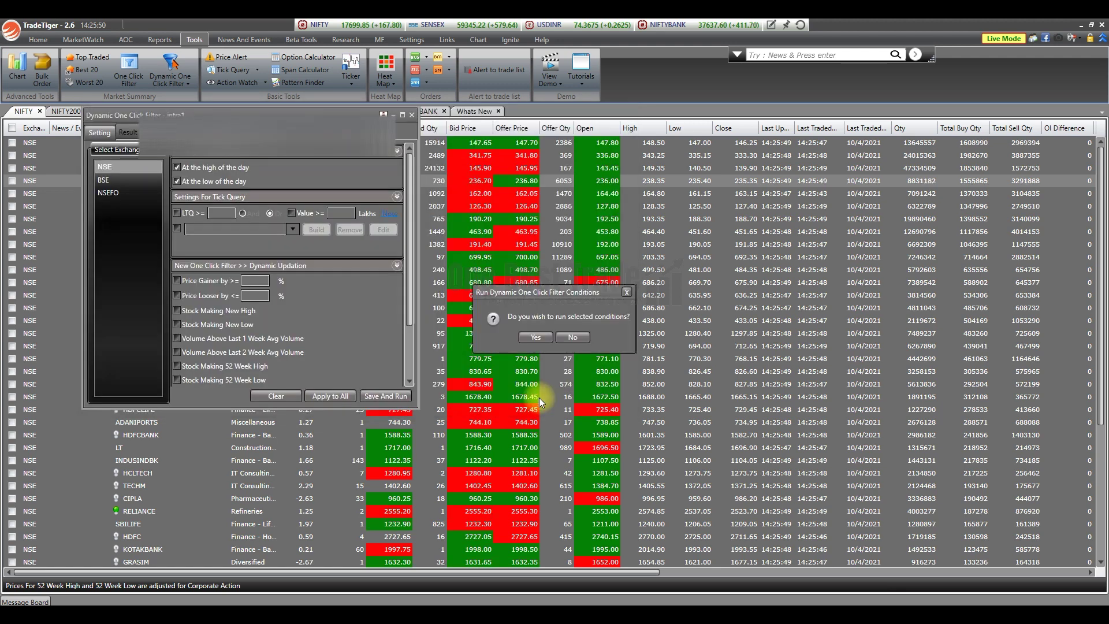
{"action": "left_click", "coordinate": [533, 338]}
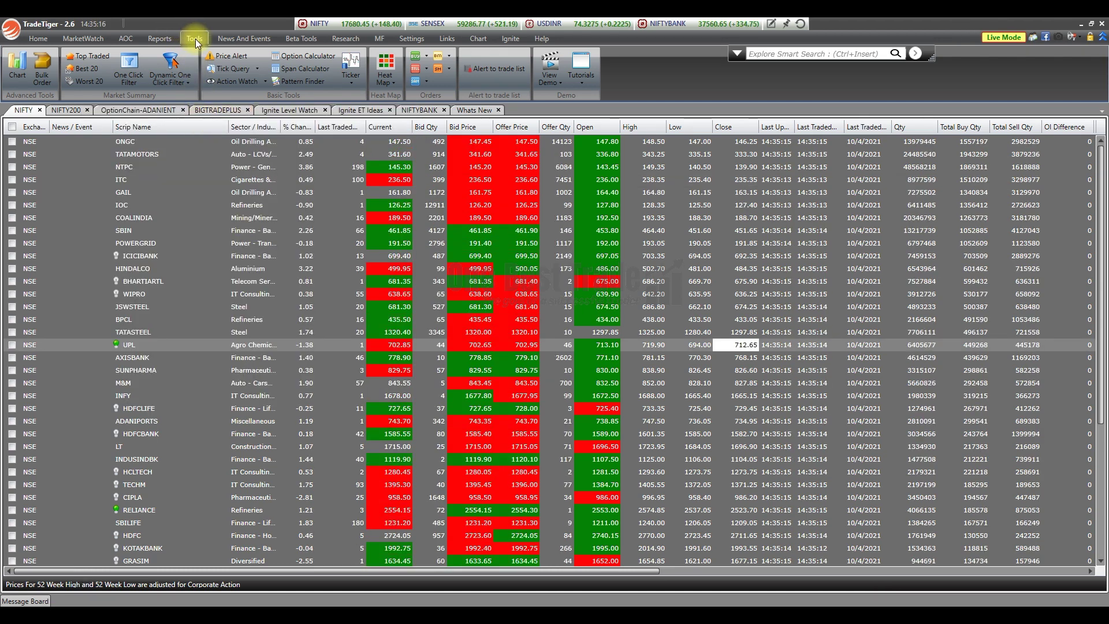
Load the saved Dynamic One Click Filter settings named intra
{"action": "left_click", "coordinate": [185, 82]}
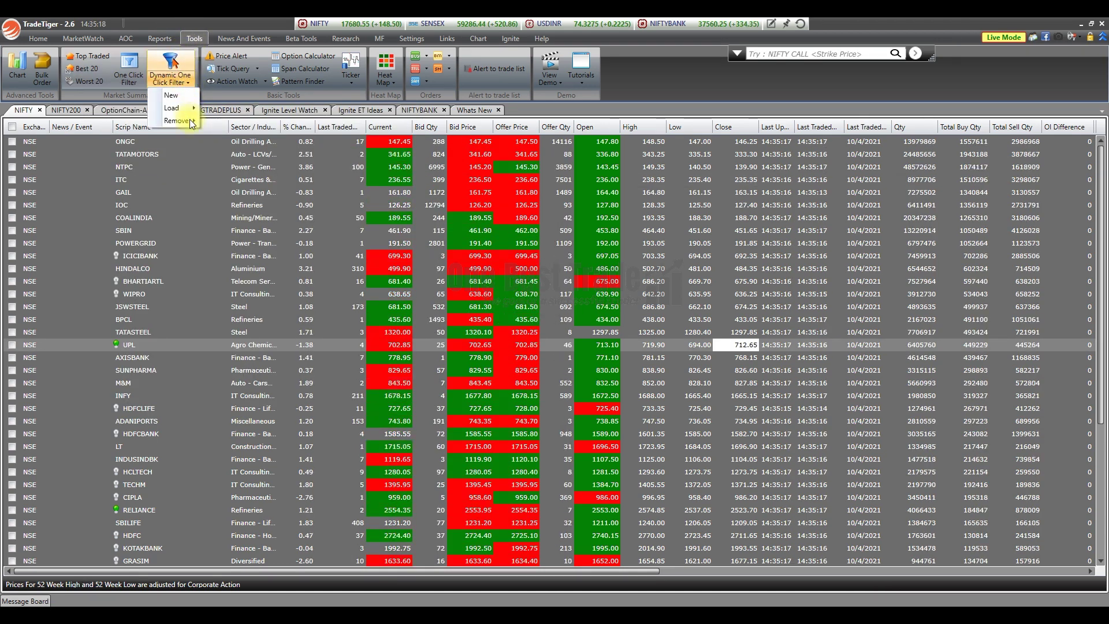
{"action": "mouse_move", "coordinate": [192, 109]}
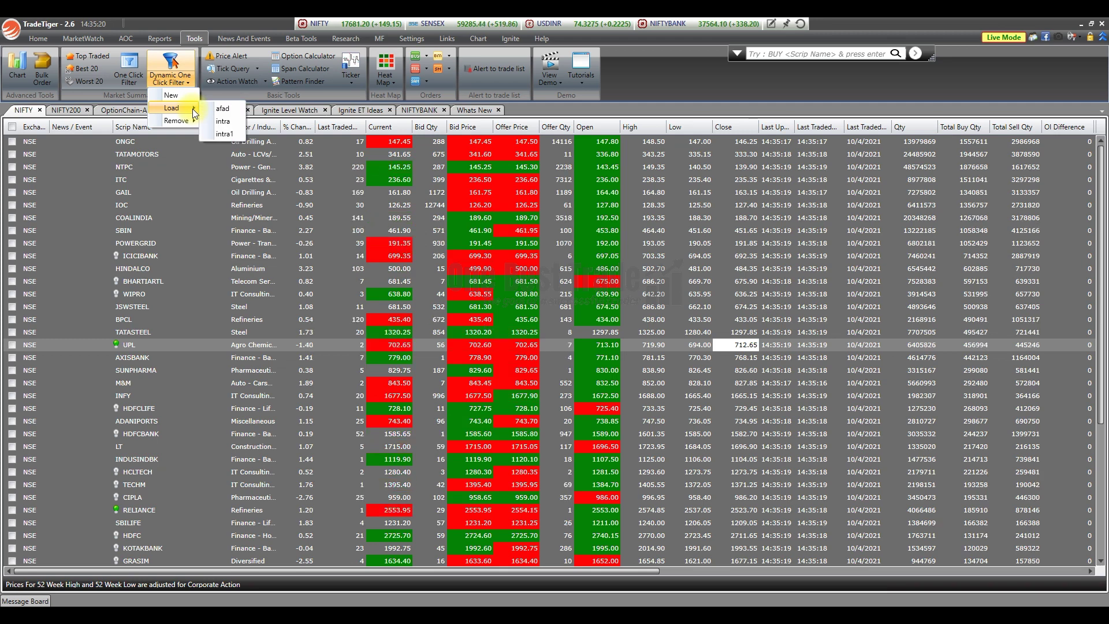
{"action": "left_click", "coordinate": [222, 121]}
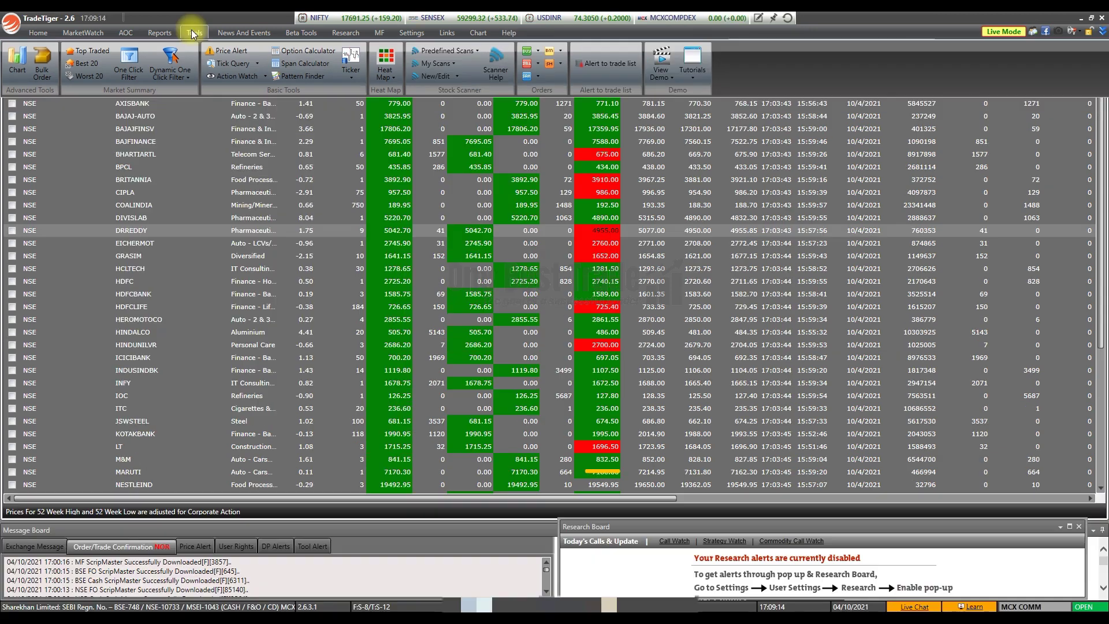
Start a new stock scan, look through the available scan conditions and choose EMA 200 as the condition
{"action": "left_click", "coordinate": [433, 78]}
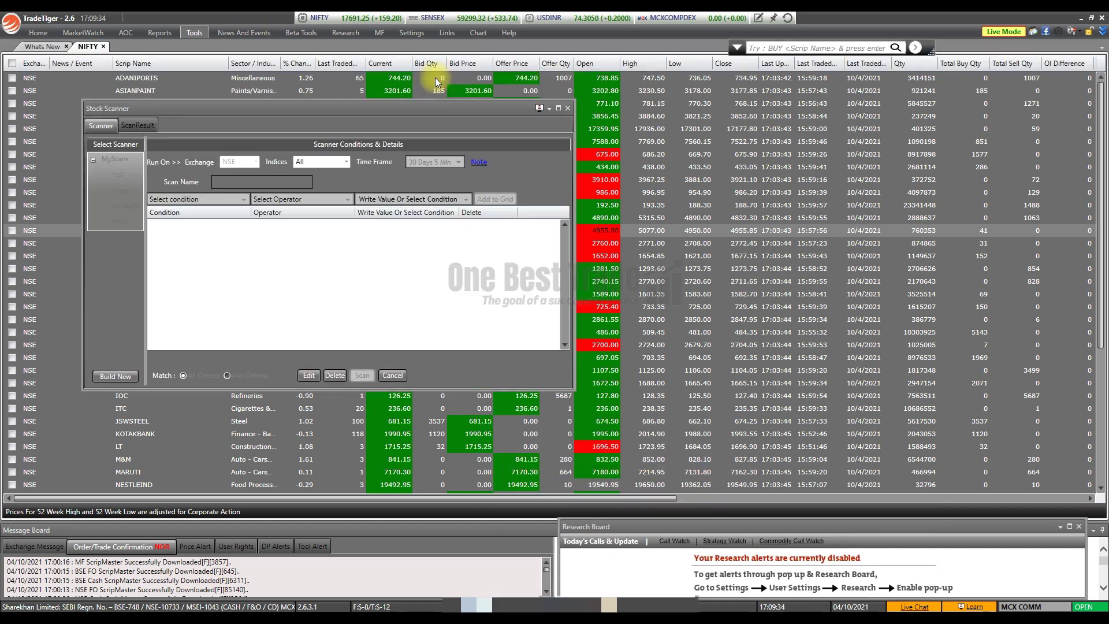
{"action": "left_click", "coordinate": [242, 200]}
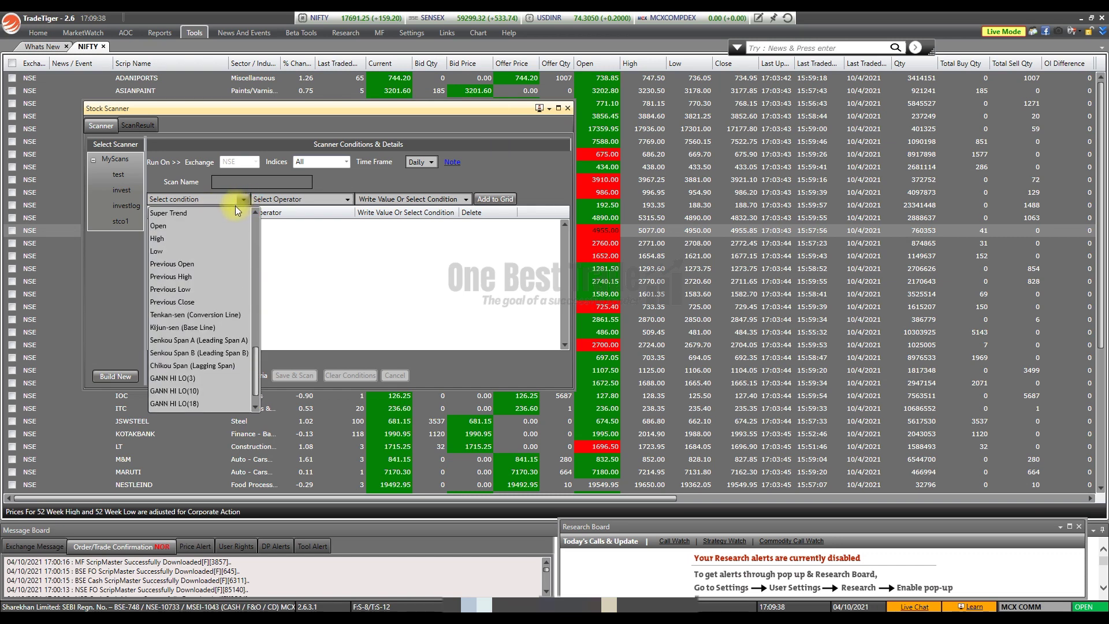
{"action": "scroll", "coordinate": [234, 212], "scroll_direction": "down", "scroll_amount": 1}
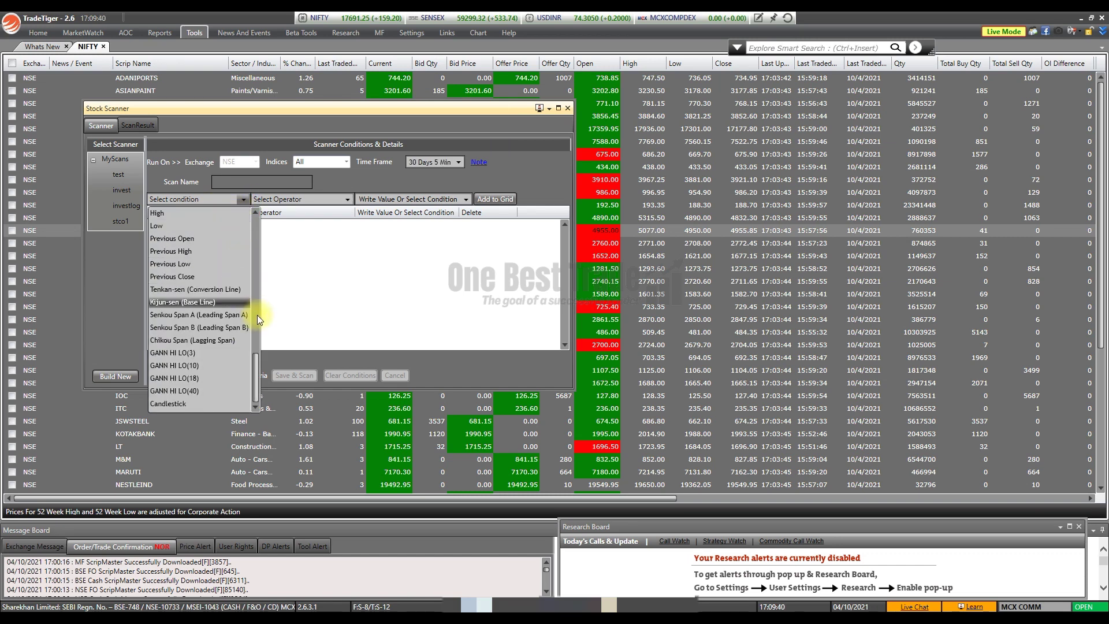
{"action": "left_click_drag", "start_coordinate": [255, 373], "coordinate": [264, 342]}
{"action": "scroll", "coordinate": [264, 342], "scroll_direction": "up", "scroll_amount": 1}
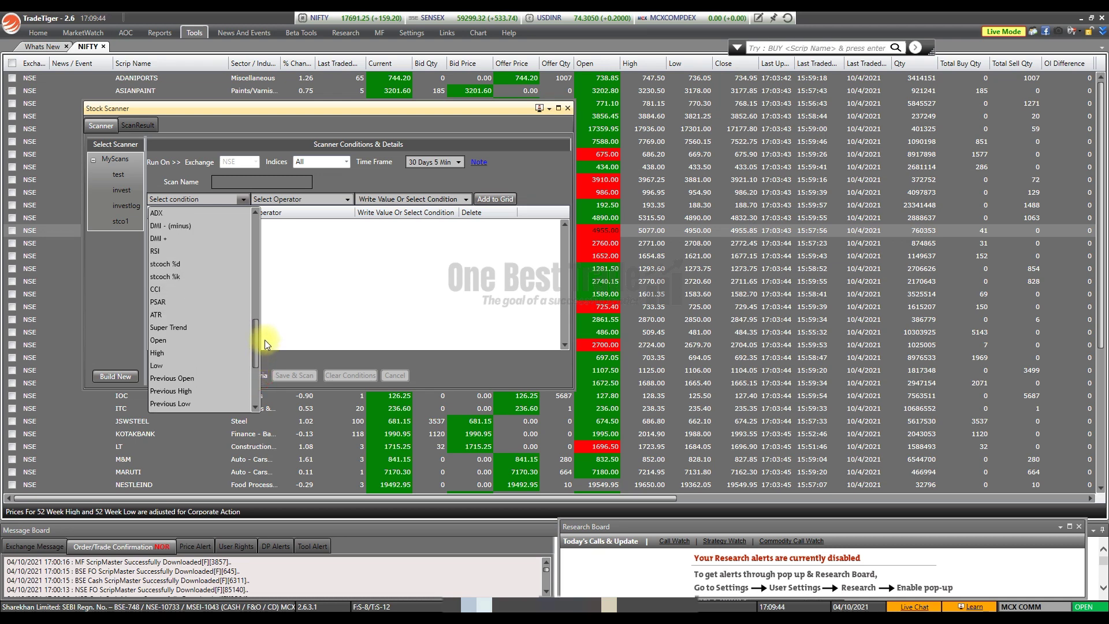
{"action": "left_click_drag", "start_coordinate": [264, 339], "coordinate": [251, 239]}
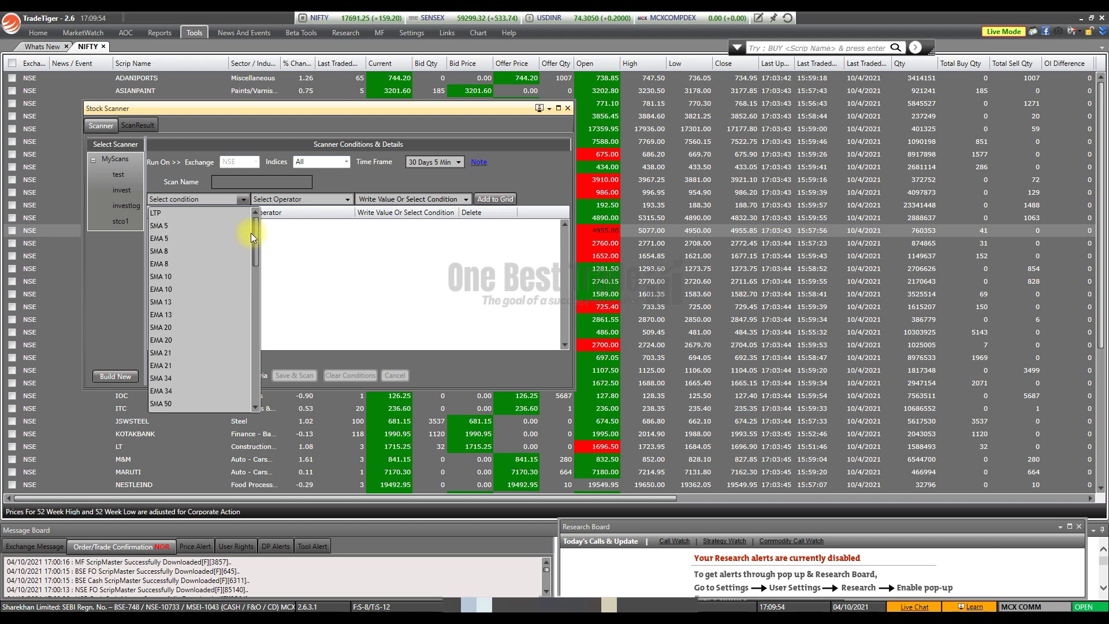
{"action": "left_click_drag", "start_coordinate": [250, 233], "coordinate": [252, 268]}
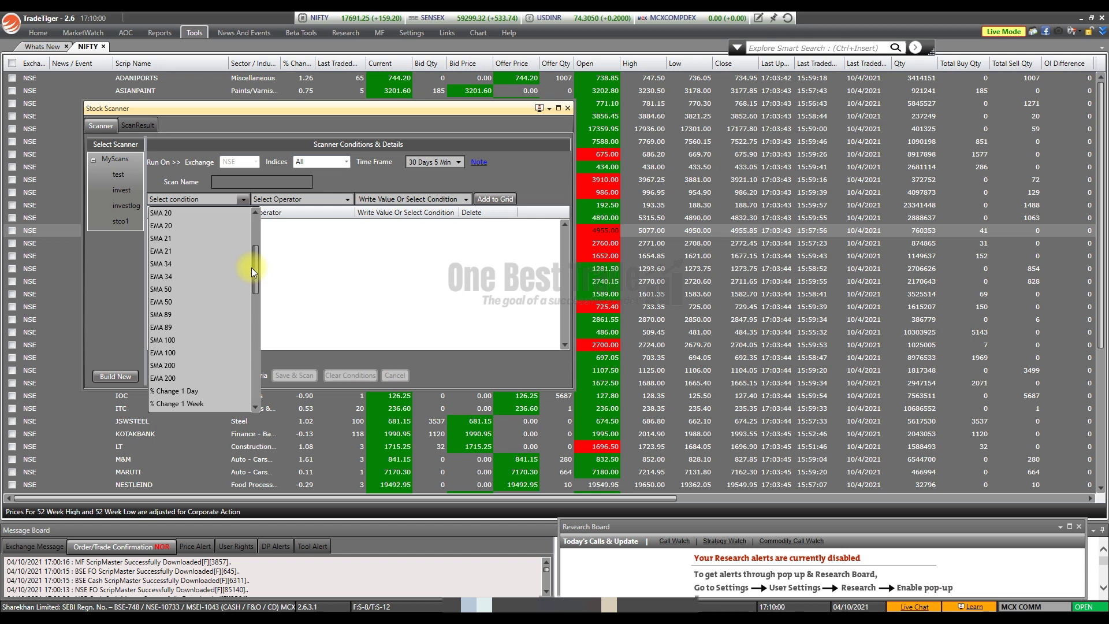
{"action": "left_click", "coordinate": [225, 377]}
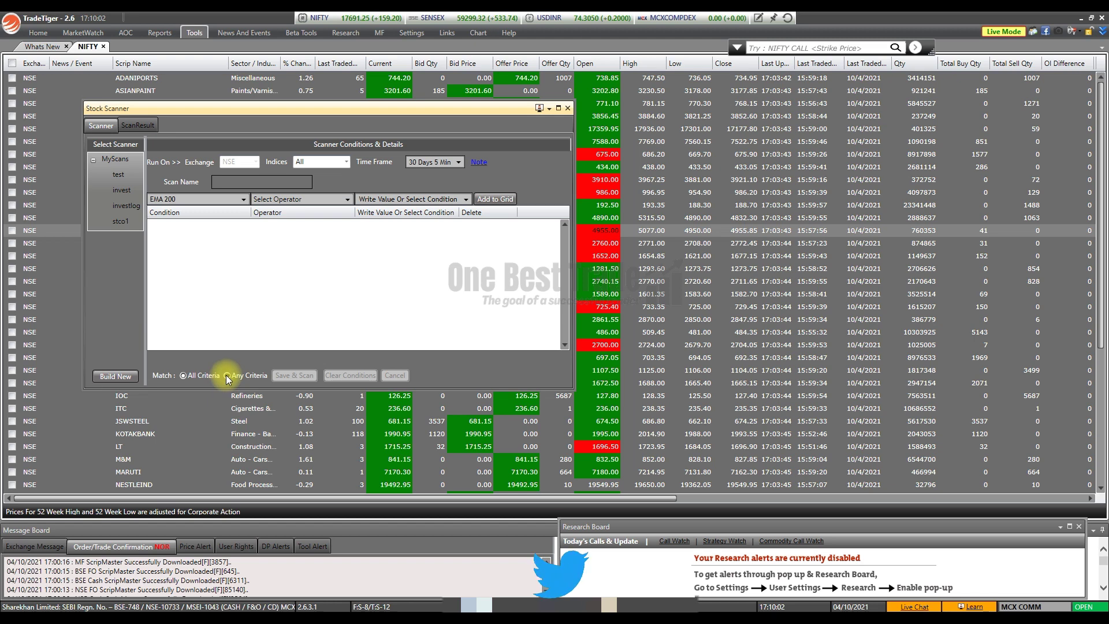
Compare EMA 200 as GreaterThan LTP, set the time frame to Daily and add the condition to the grid
{"action": "left_click", "coordinate": [348, 199]}
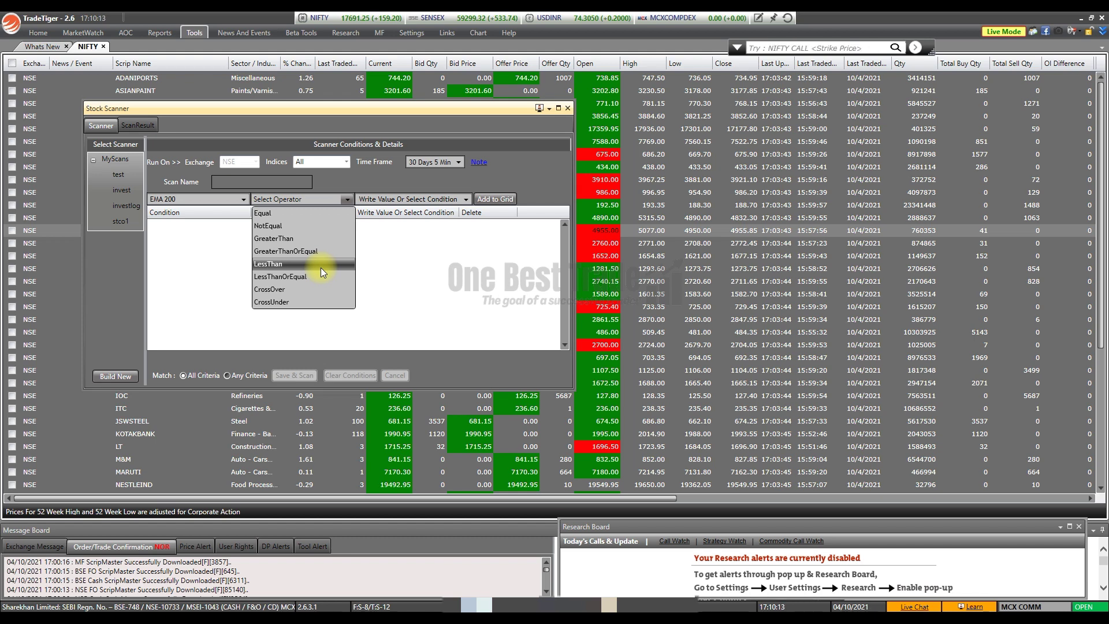
{"action": "left_click", "coordinate": [299, 235]}
{"action": "left_click", "coordinate": [442, 202]}
{"action": "left_click", "coordinate": [436, 217]}
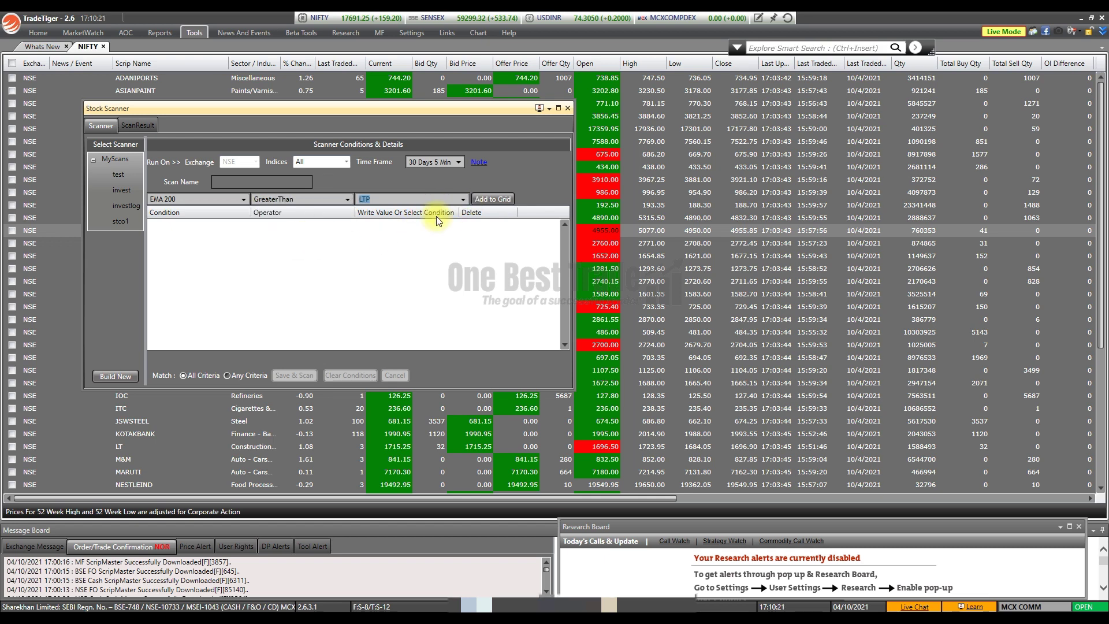
{"action": "left_click", "coordinate": [456, 162]}
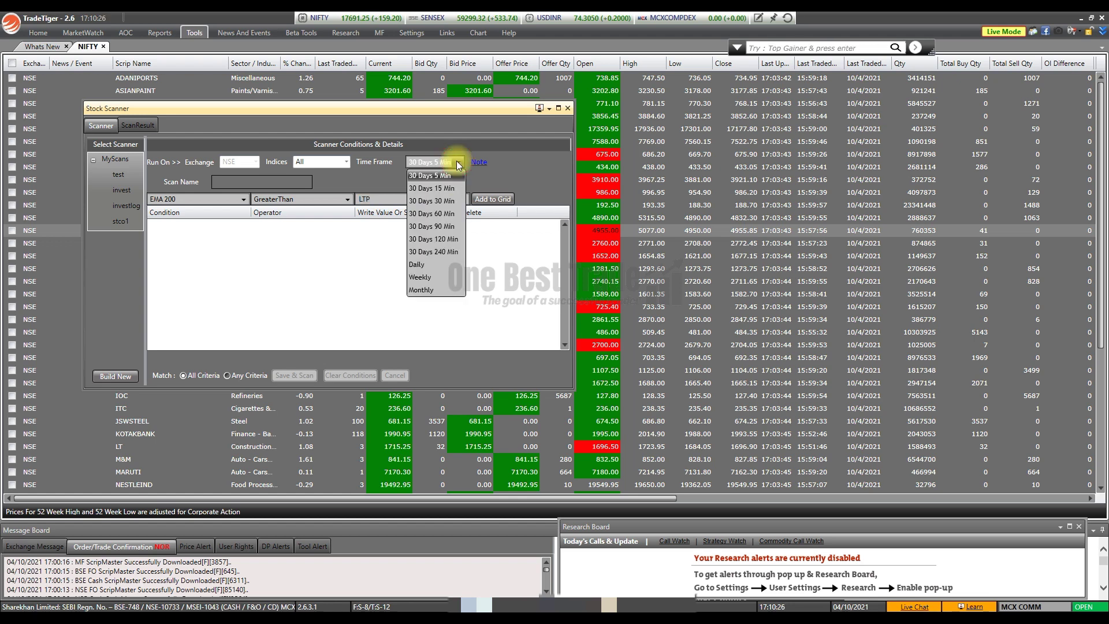
{"action": "left_click", "coordinate": [449, 265]}
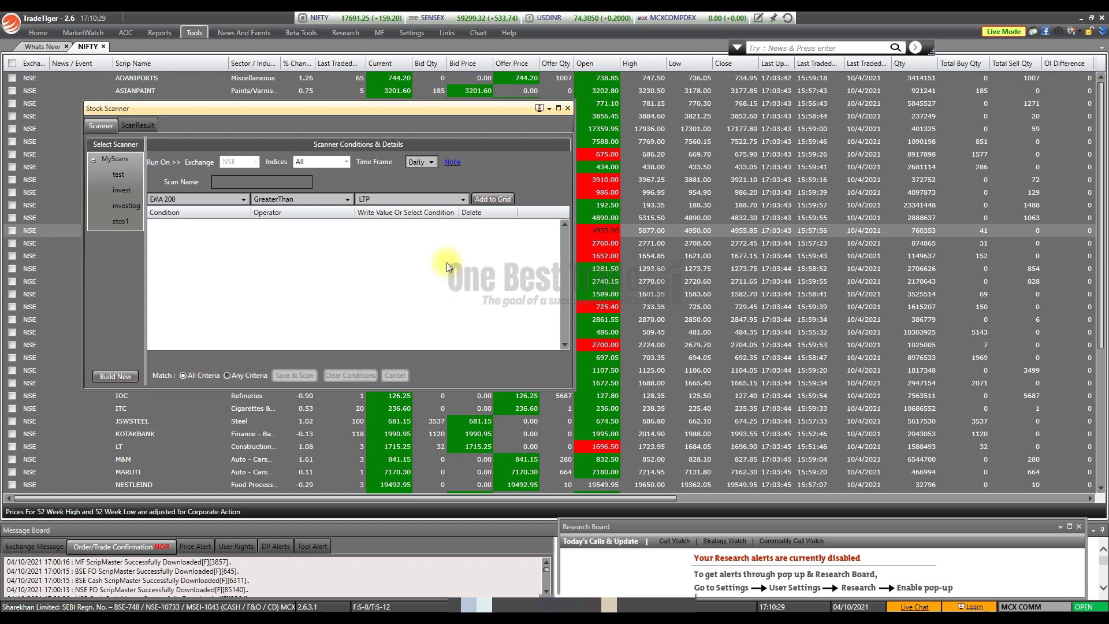
{"action": "left_click", "coordinate": [493, 199]}
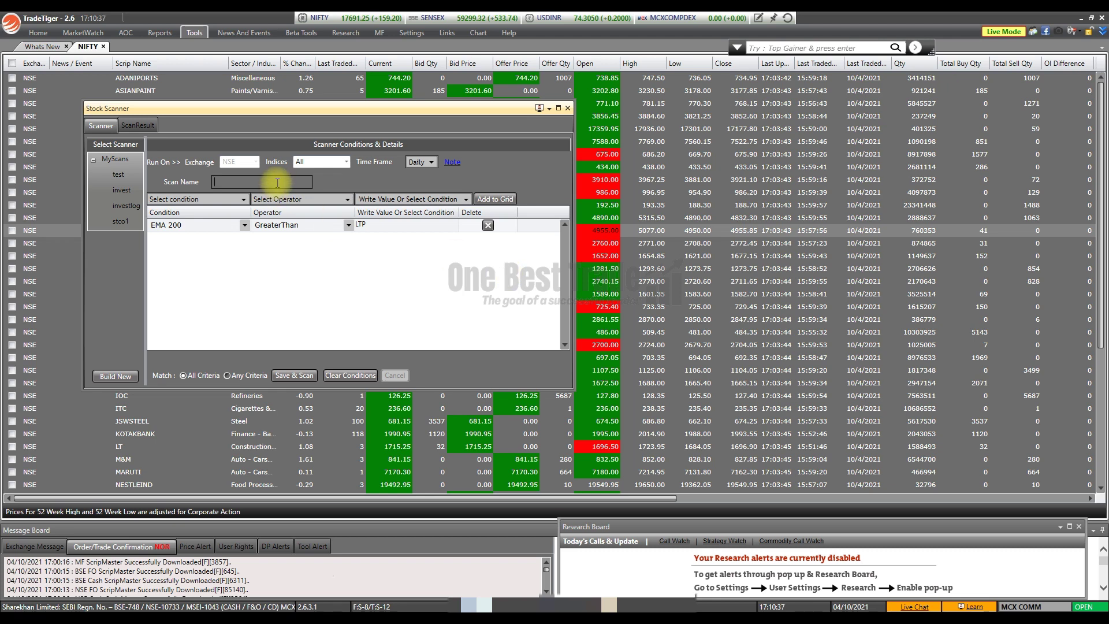
Name the scan invest long, save it and run it
{"action": "type", "text": "lo"}
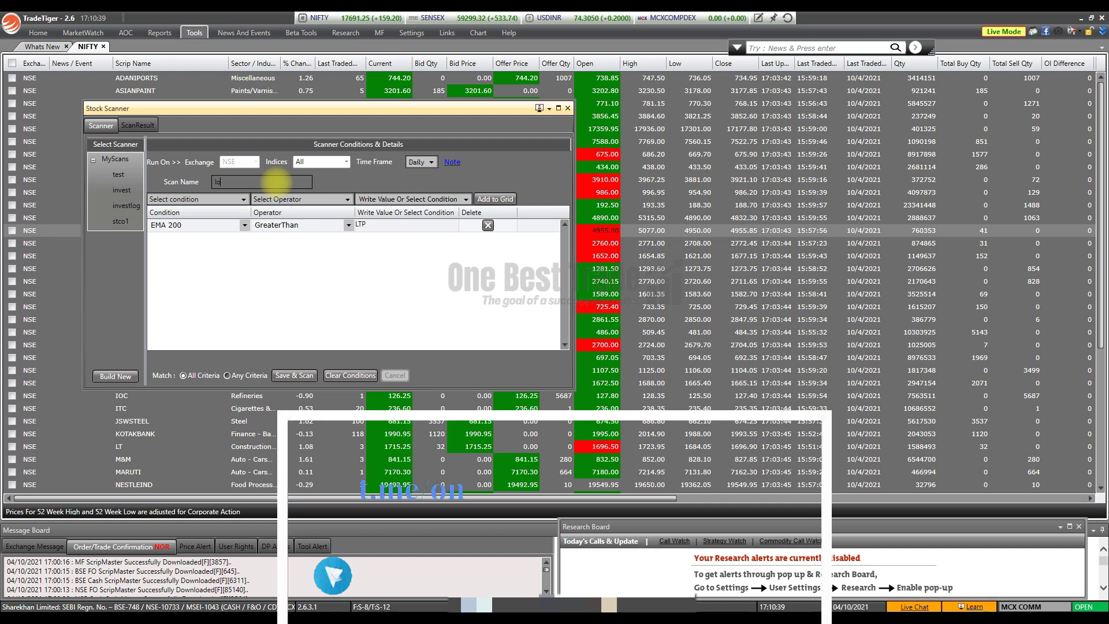
{"action": "type", "text": "vest long"}
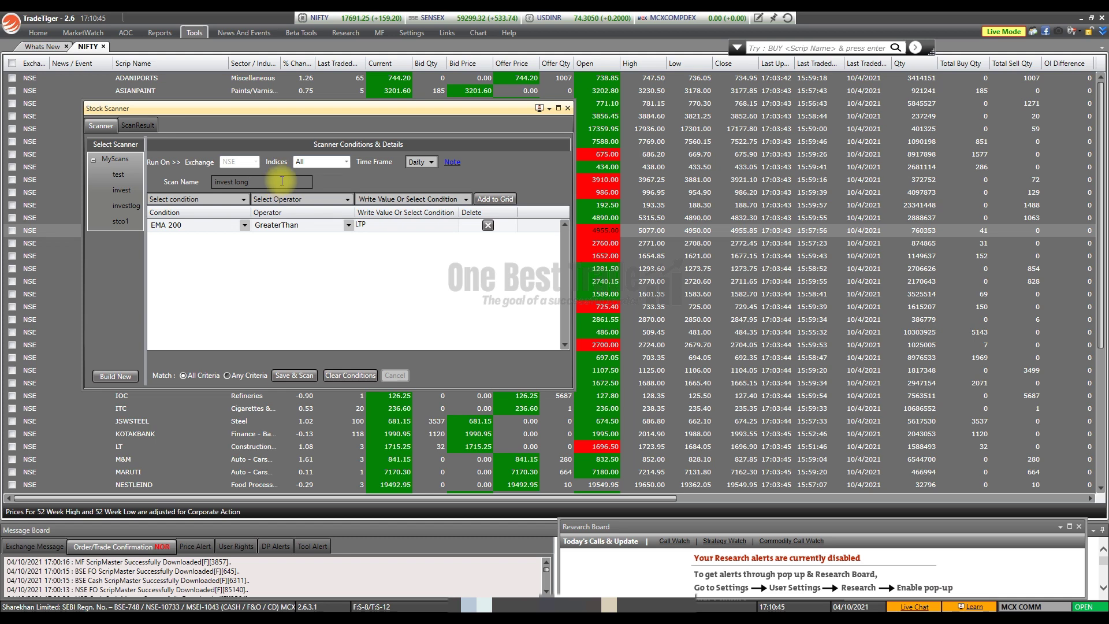
{"action": "left_click", "coordinate": [296, 376]}
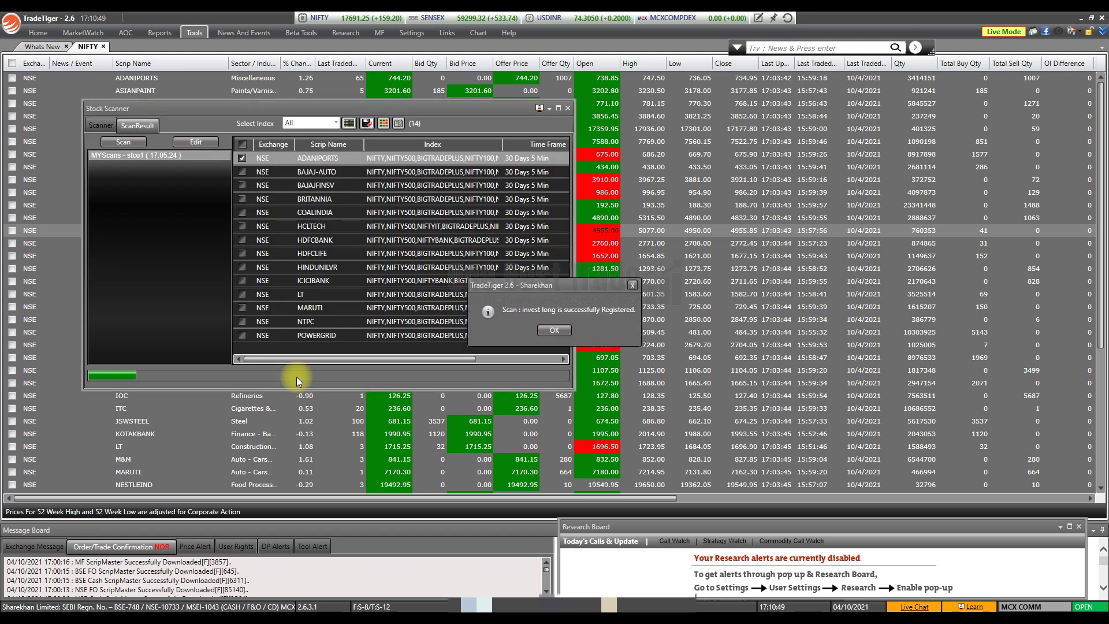
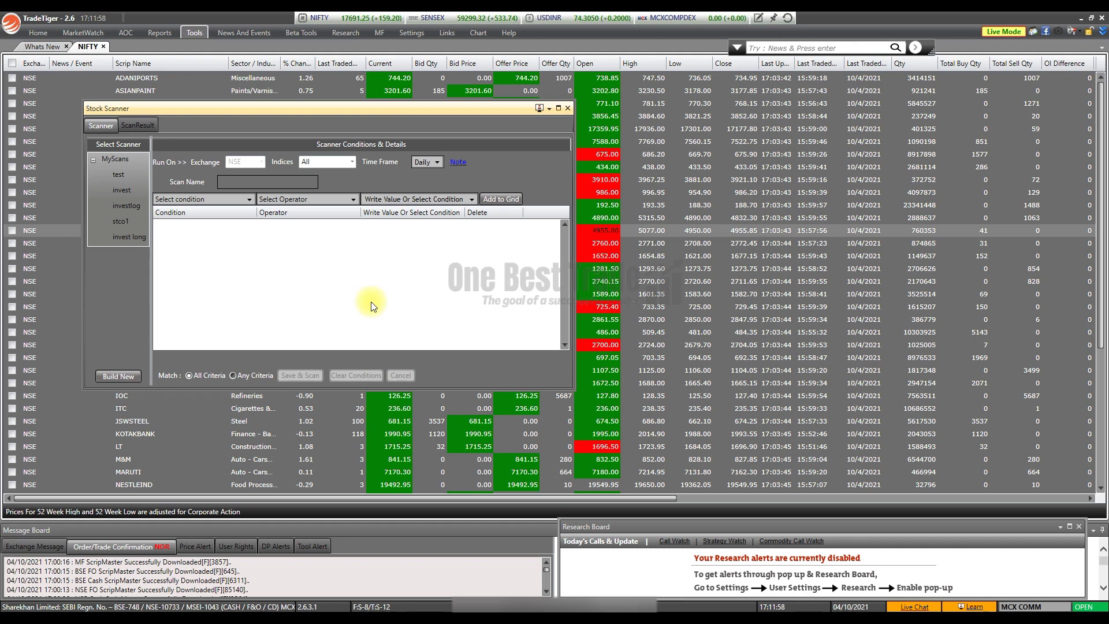
Add a Candlestick condition equal to Bullish Harami to the grid of another new scan
{"action": "left_click", "coordinate": [247, 198]}
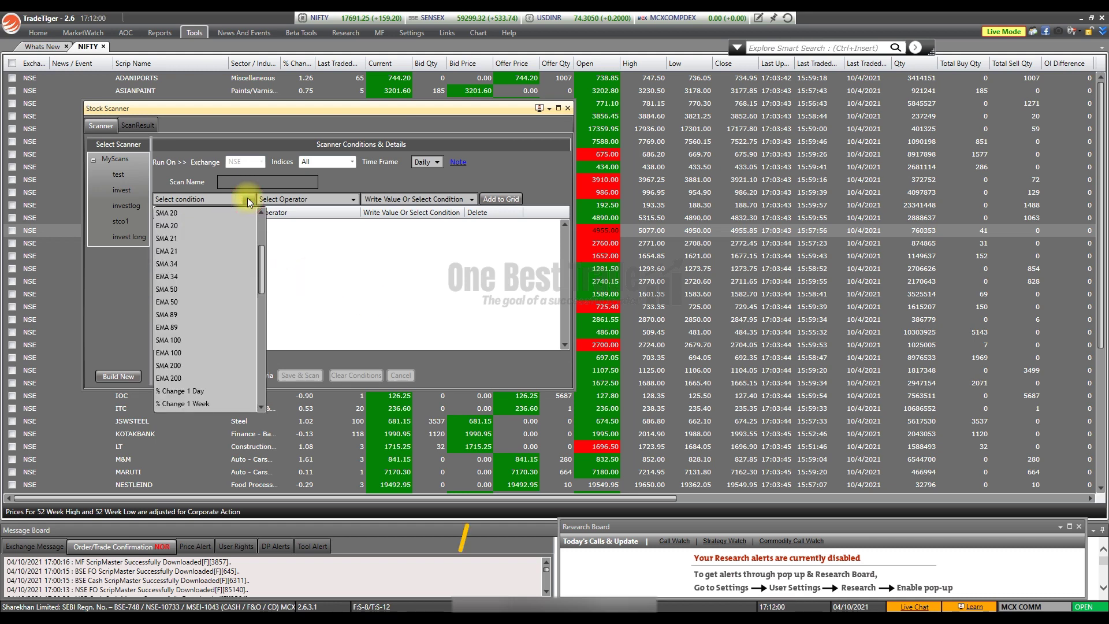
{"action": "scroll", "coordinate": [230, 371], "scroll_direction": "down", "scroll_amount": 10}
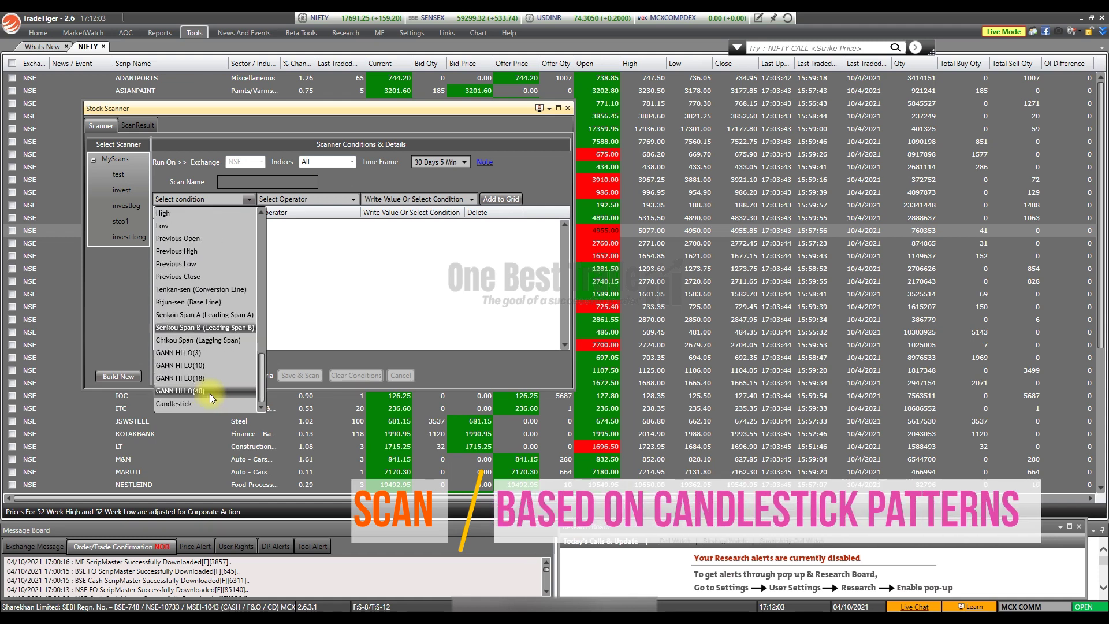
{"action": "left_click", "coordinate": [203, 403]}
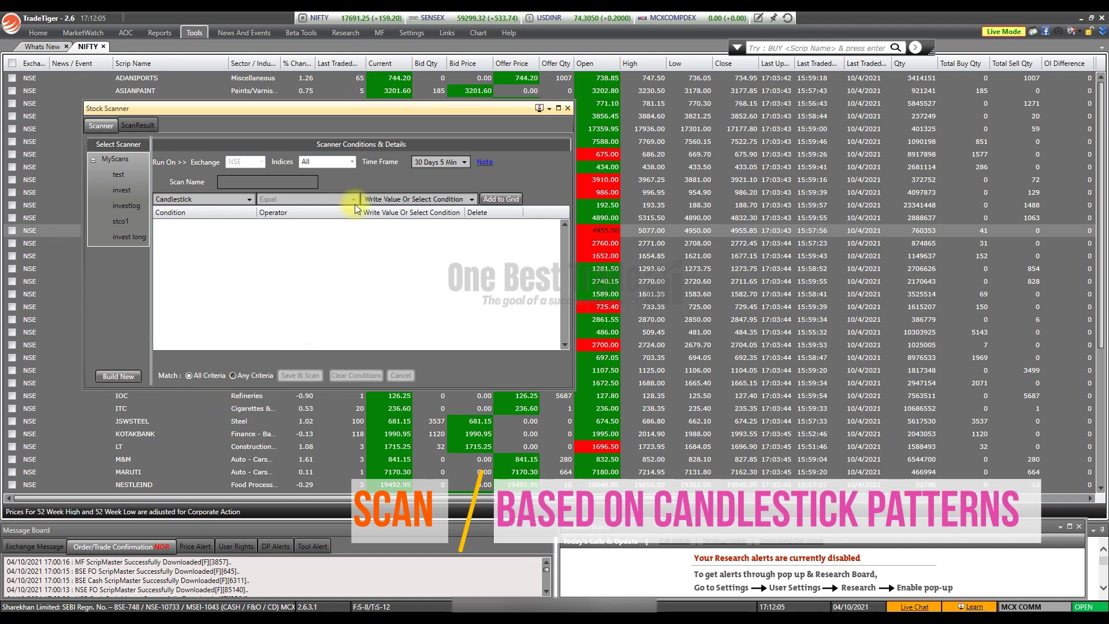
{"action": "left_click", "coordinate": [469, 199]}
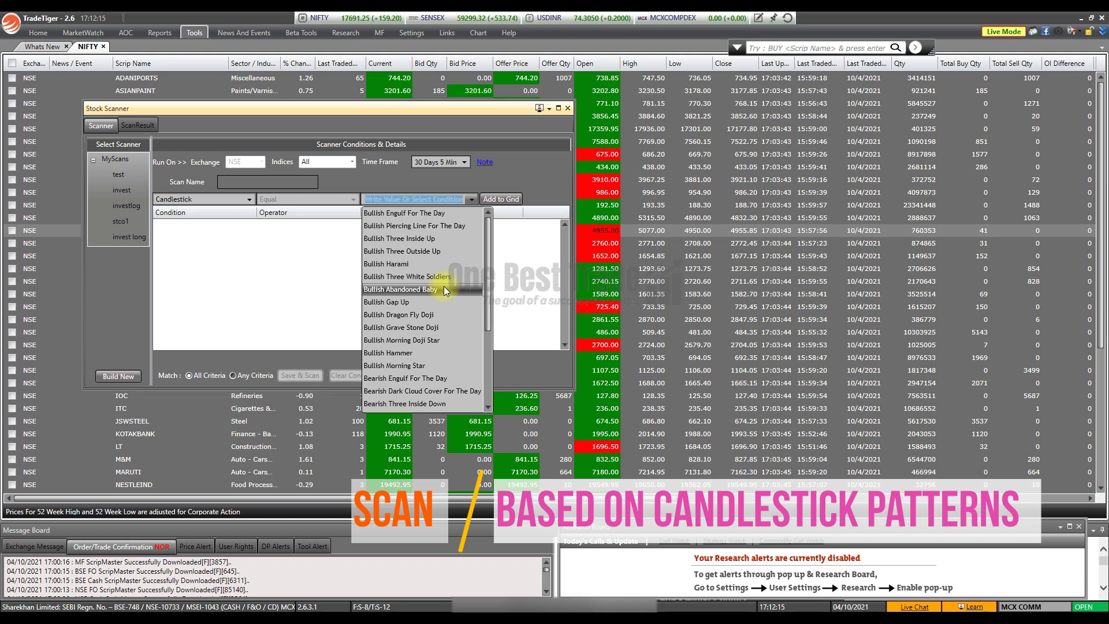
{"action": "left_click", "coordinate": [420, 264]}
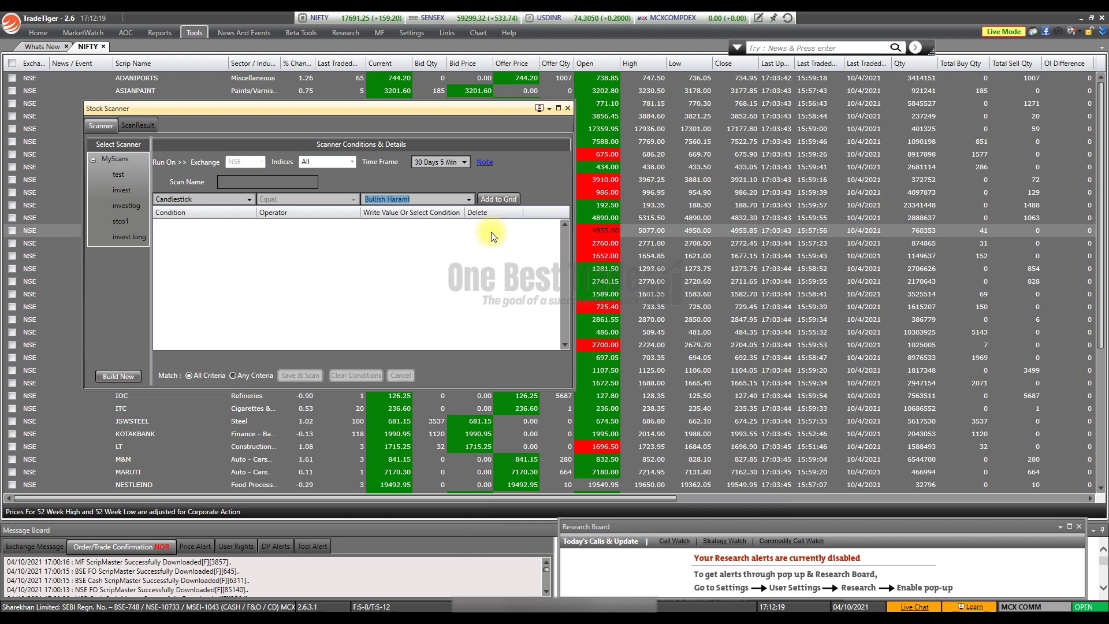
{"action": "left_click", "coordinate": [500, 199]}
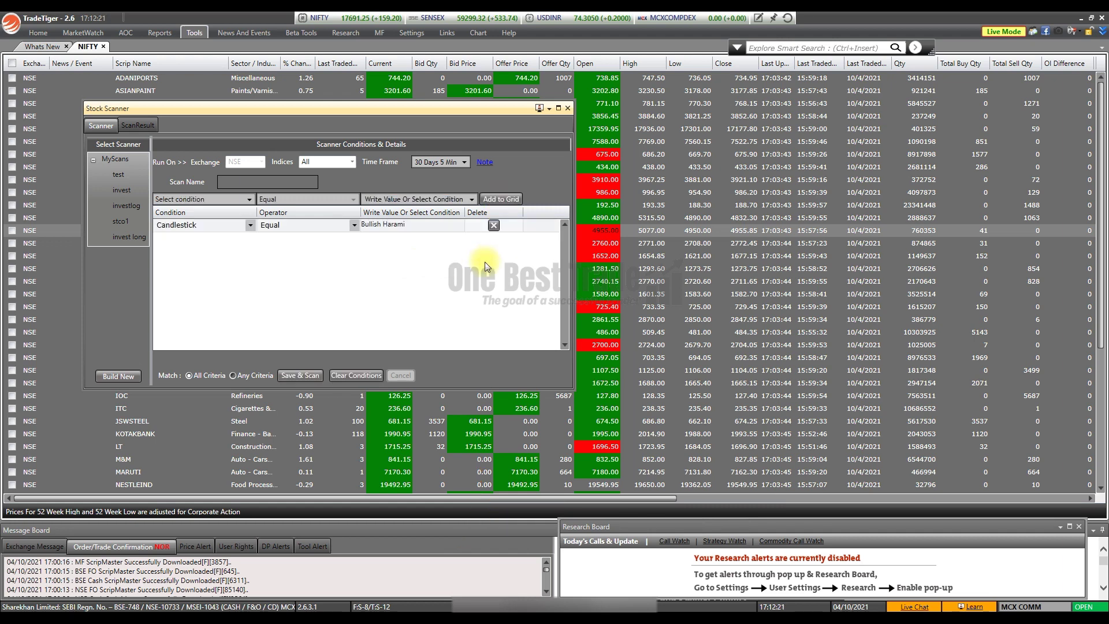
Name the candlestick scan candle patt, set its time frame to Daily, and save and run it
{"action": "left_click", "coordinate": [275, 182]}
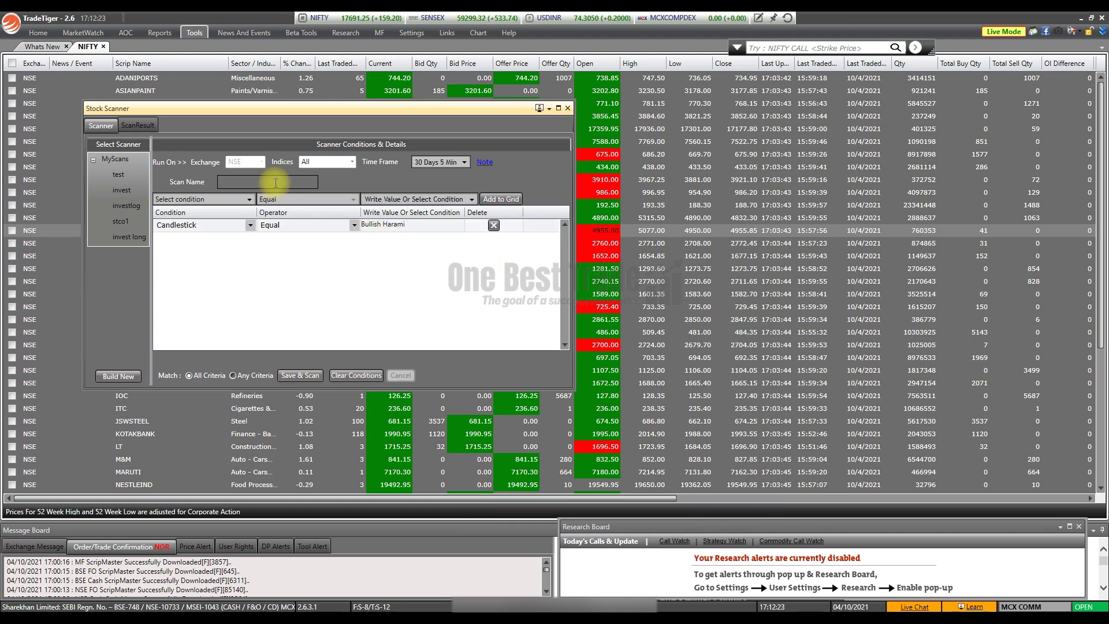
{"action": "type", "text": "candle patt"}
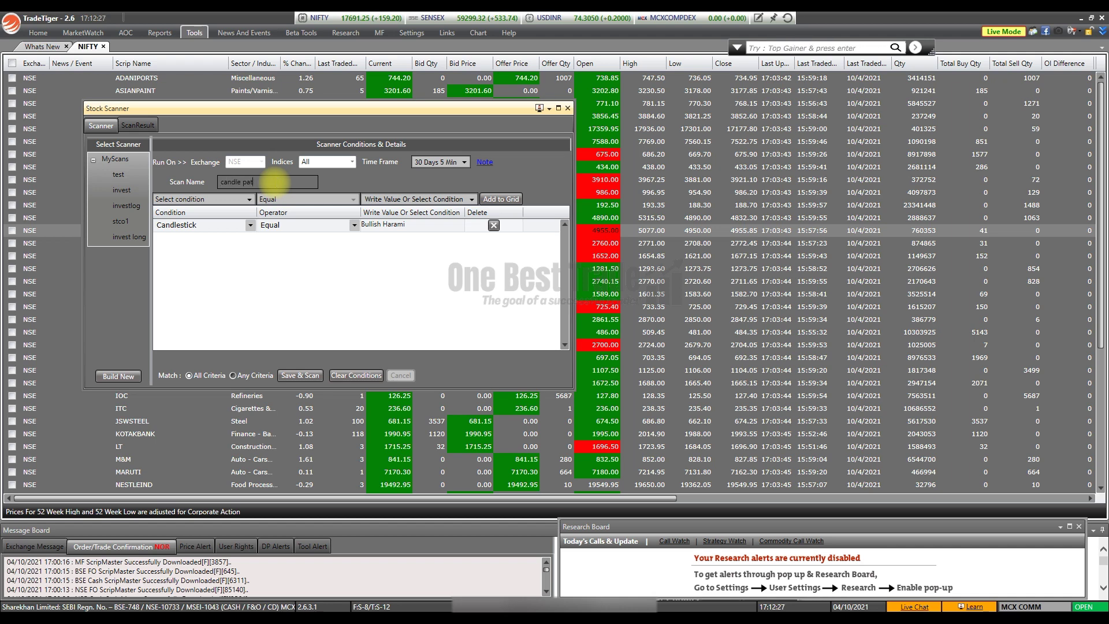
{"action": "left_click", "coordinate": [466, 164]}
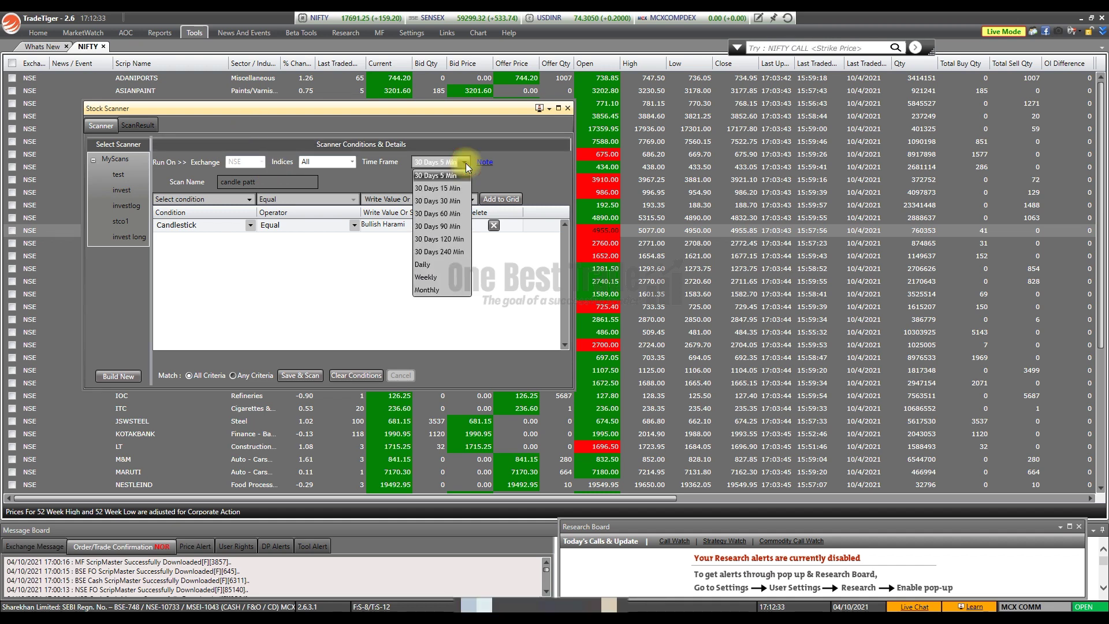
{"action": "left_click", "coordinate": [439, 264]}
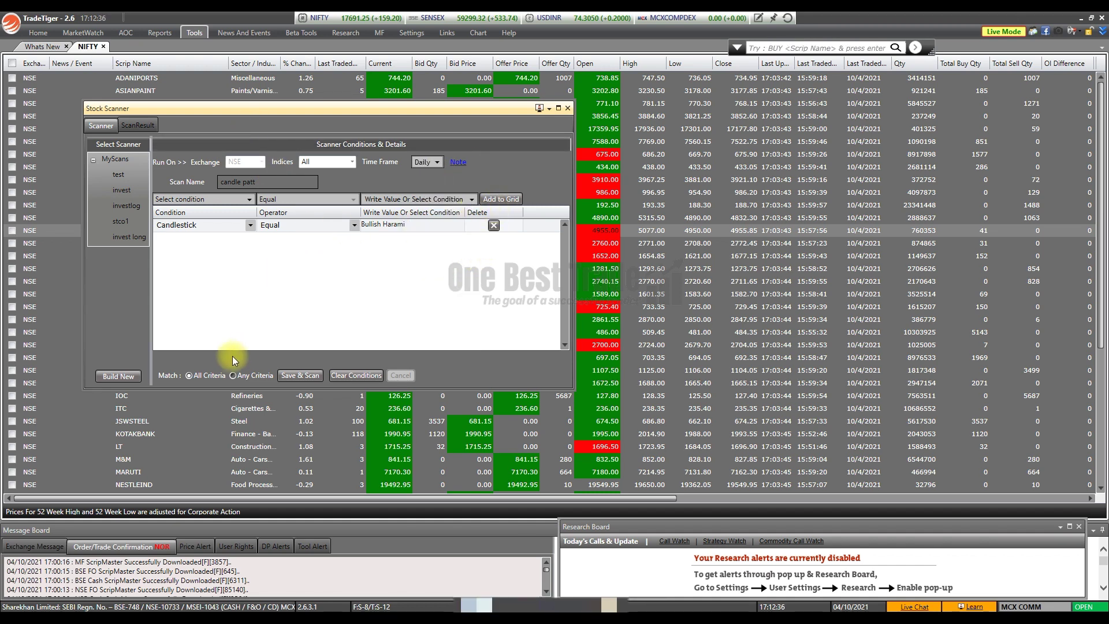
{"action": "left_click", "coordinate": [307, 375]}
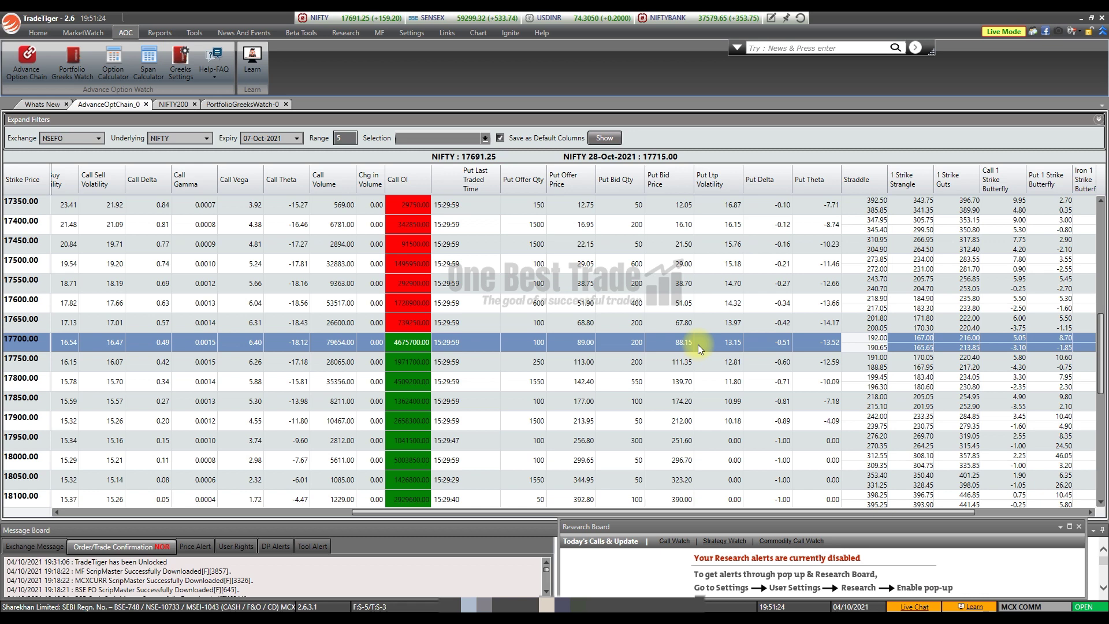
Open a strategy short order for the 17700 straddle in the NIFTY option chain and inspect the other strategy quotes in that row
{"action": "mouse_move", "coordinate": [873, 342]}
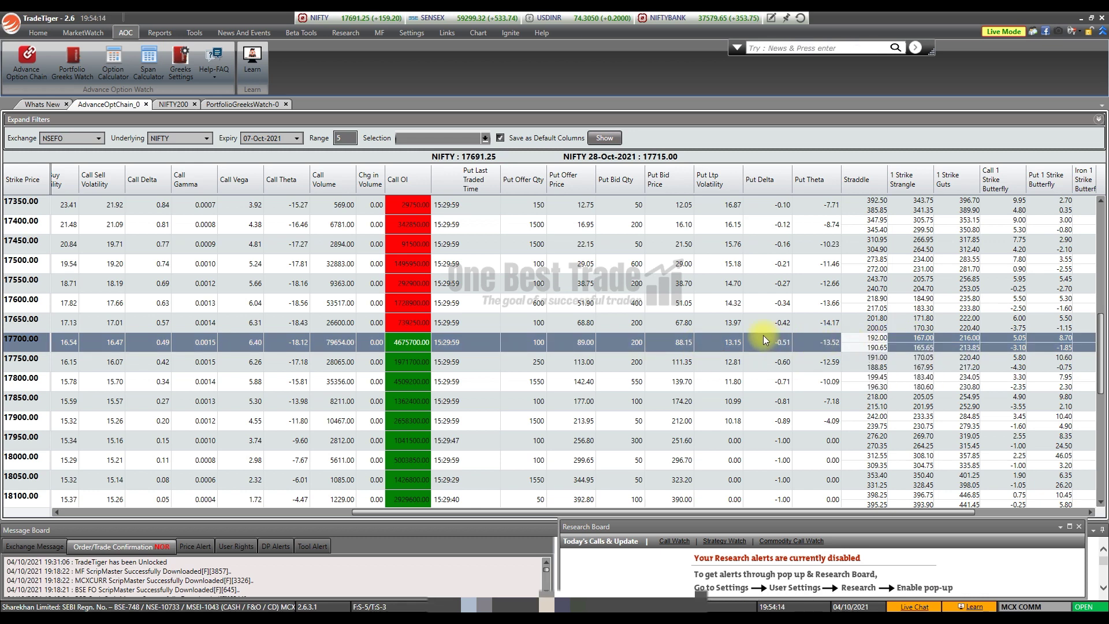
{"action": "mouse_move", "coordinate": [865, 340]}
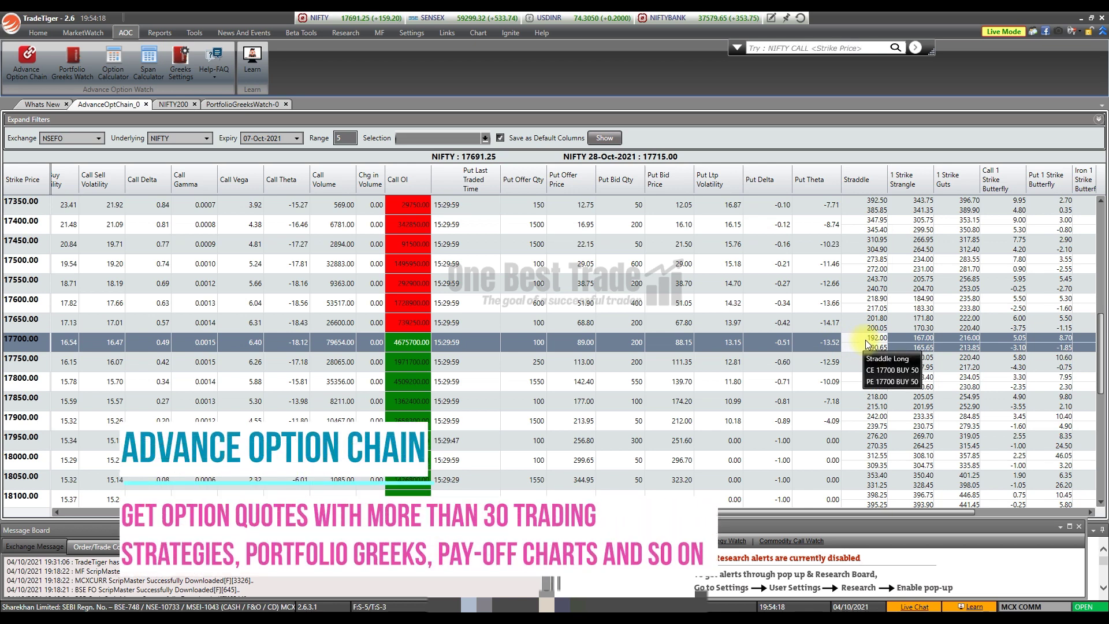
{"action": "right_click", "coordinate": [865, 339]}
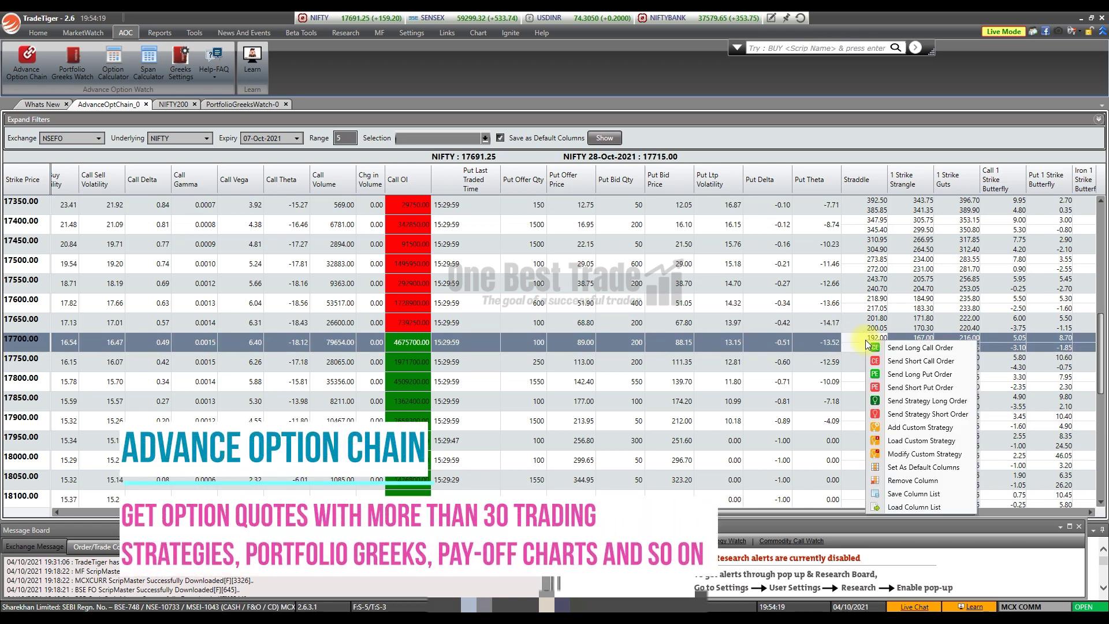
{"action": "left_click", "coordinate": [907, 414]}
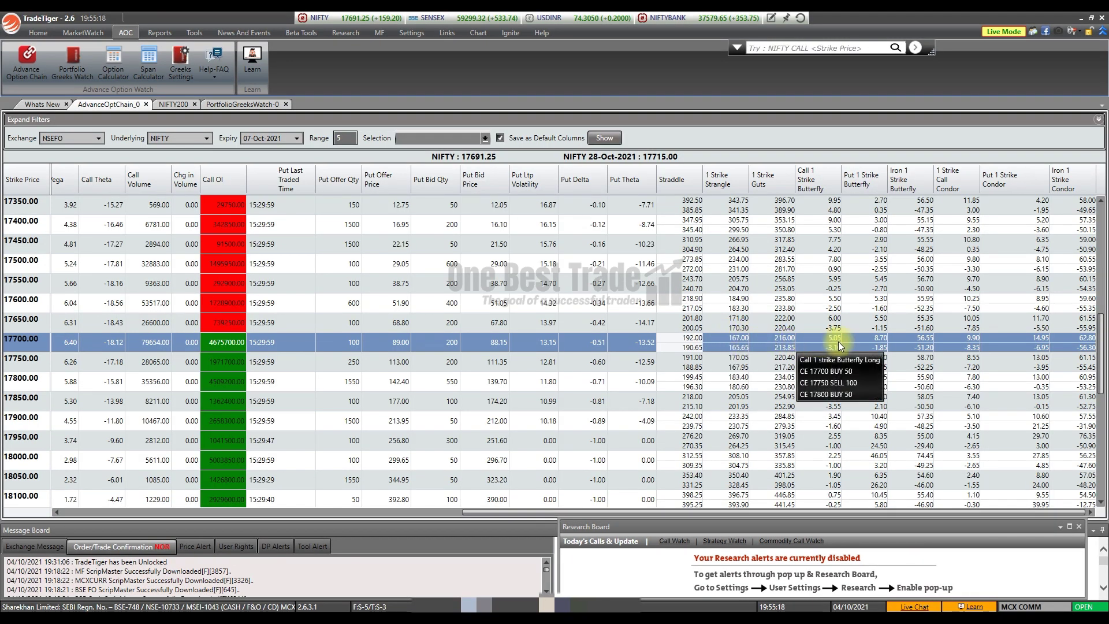
{"action": "mouse_move", "coordinate": [899, 343]}
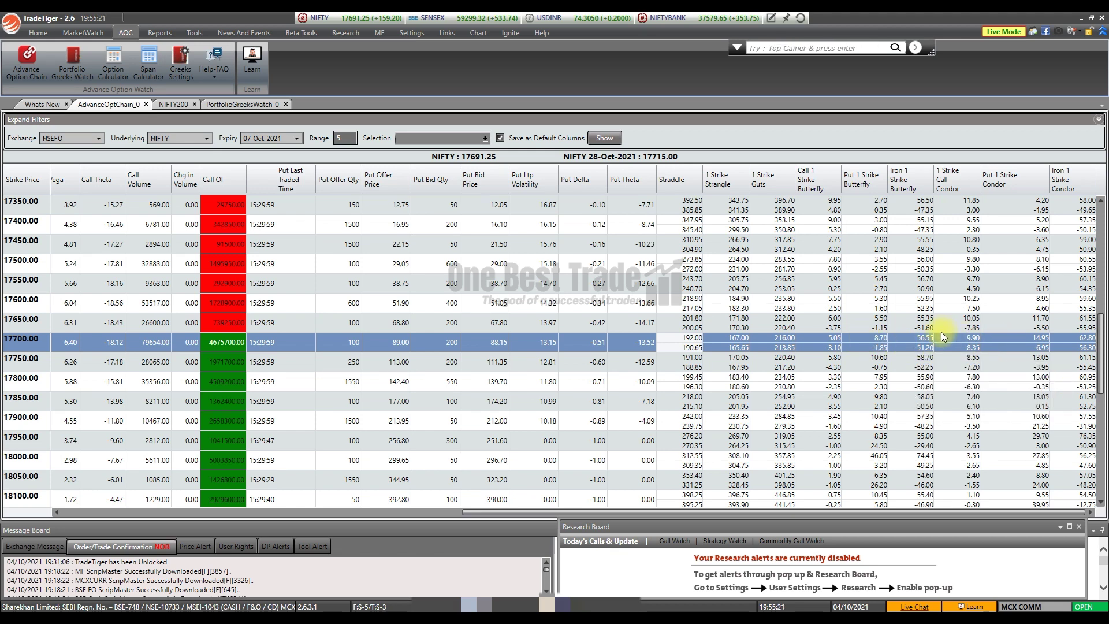
Plot an entry line at 460.20 on the SBIN intraday chart
{"action": "mouse_move", "coordinate": [1014, 340]}
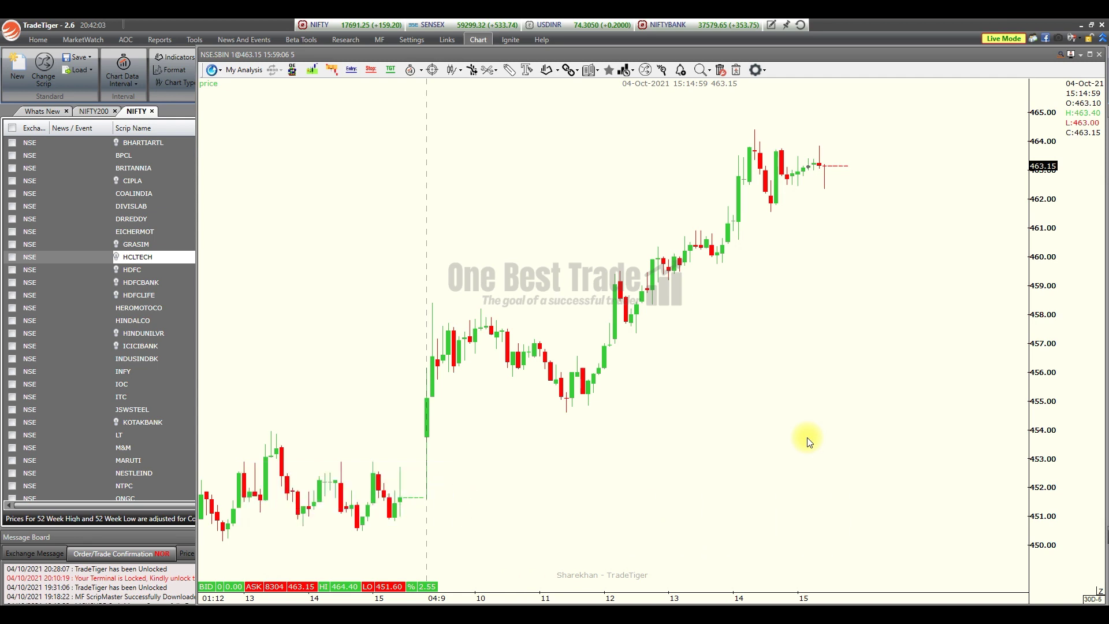
{"action": "left_click", "coordinate": [352, 71]}
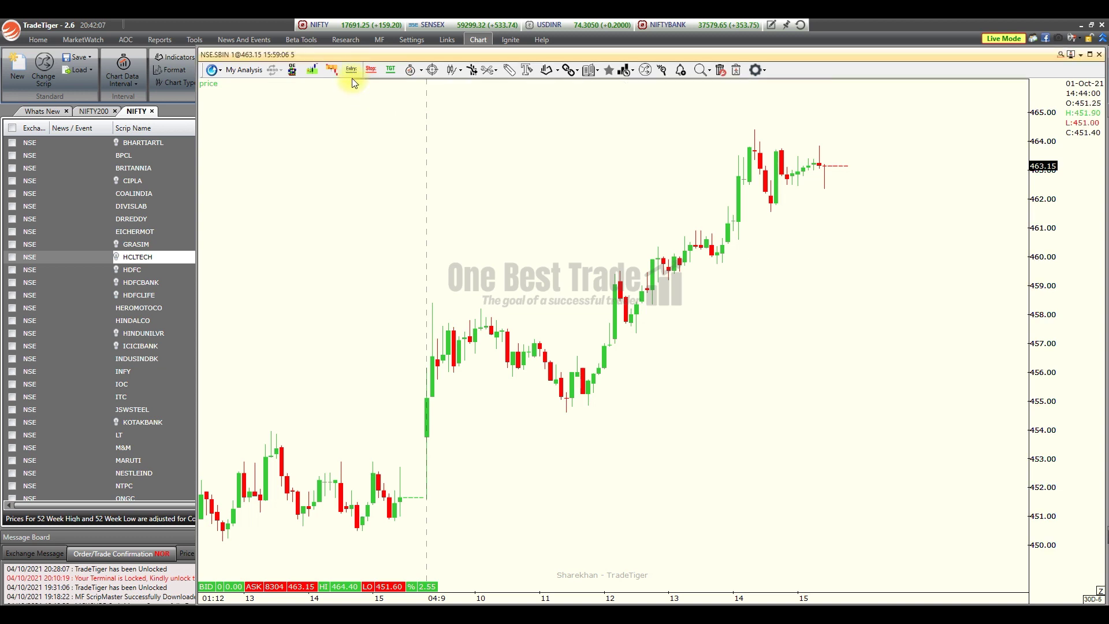
{"action": "left_click", "coordinate": [721, 235]}
{"action": "mouse_move", "coordinate": [727, 232]}
{"action": "left_mouse_down"}
{"action": "mouse_move", "coordinate": [718, 223]}
{"action": "mouse_move", "coordinate": [725, 235]}
{"action": "mouse_move", "coordinate": [711, 232]}
{"action": "mouse_move", "coordinate": [741, 256]}
{"action": "mouse_move", "coordinate": [733, 250]}
{"action": "left_mouse_up"}
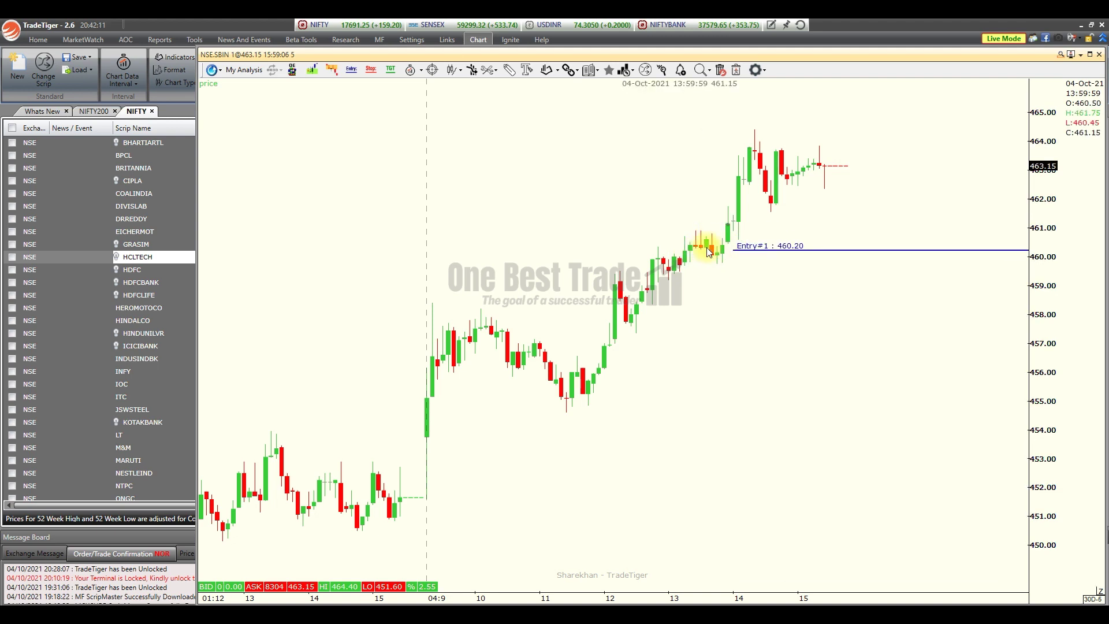
Open a buy order from the SBIN entry line, set its quantity to 100 and place it
{"action": "double_click", "coordinate": [778, 250]}
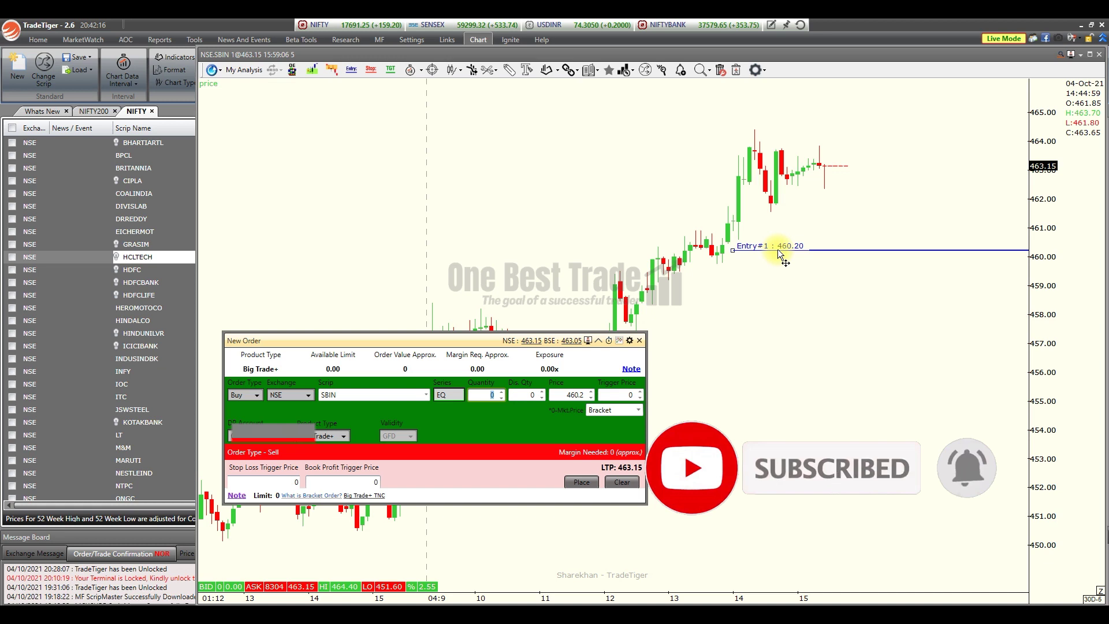
{"action": "left_click", "coordinate": [492, 390]}
{"action": "type", "text": "100"}
{"action": "left_click", "coordinate": [582, 483]}
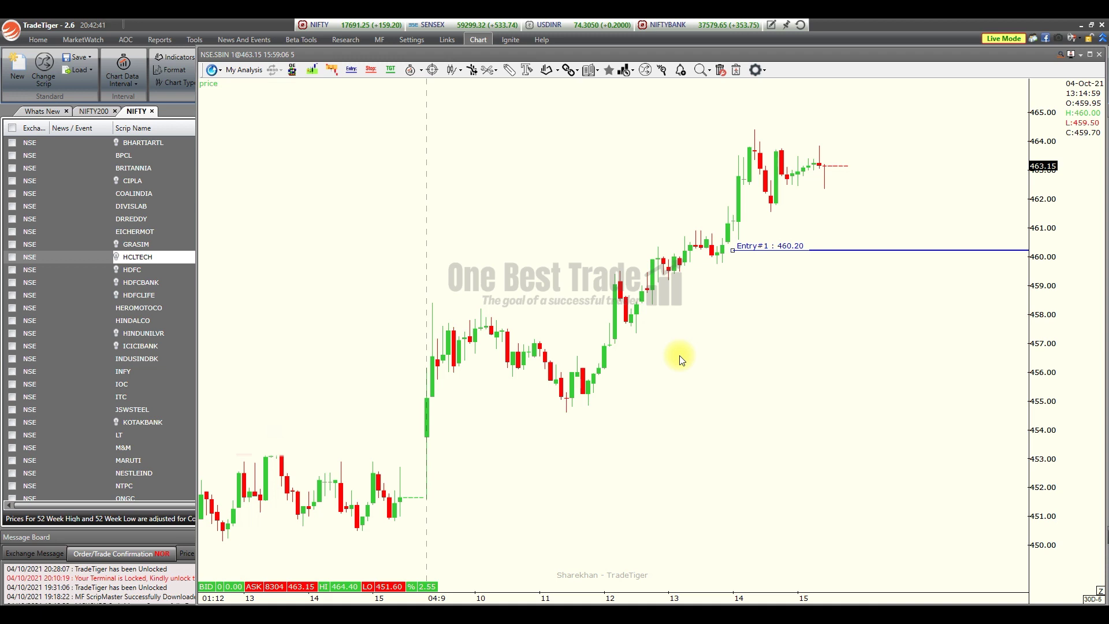
Add a stop line at 459.35 and a target line at about 462.90 to the SBIN chart
{"action": "left_click", "coordinate": [371, 69]}
{"action": "left_click", "coordinate": [706, 275]}
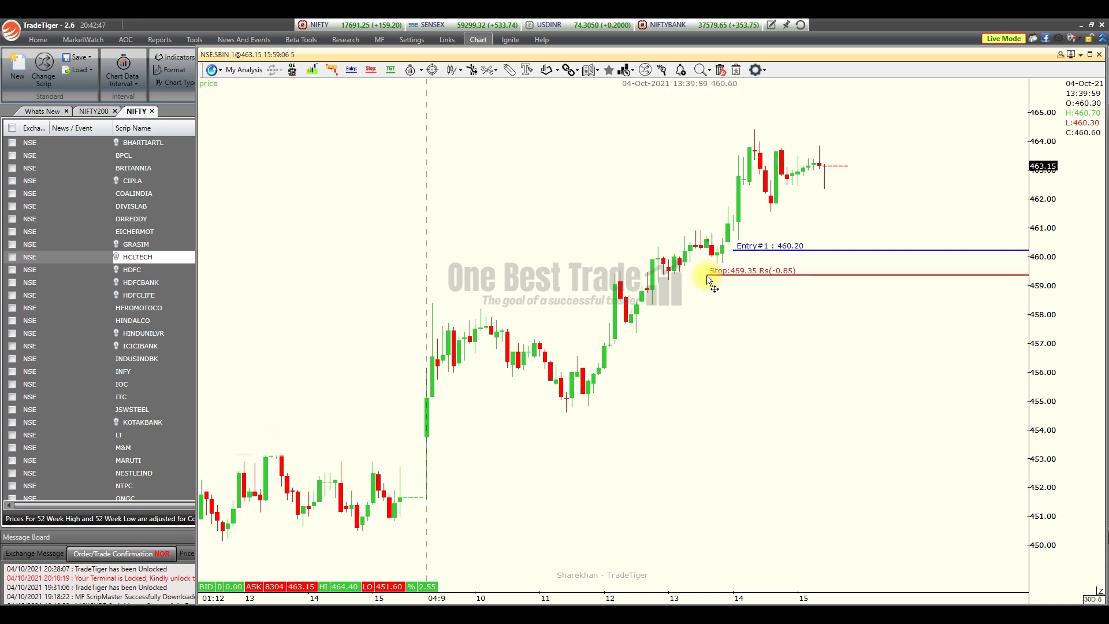
{"action": "left_click", "coordinate": [391, 70]}
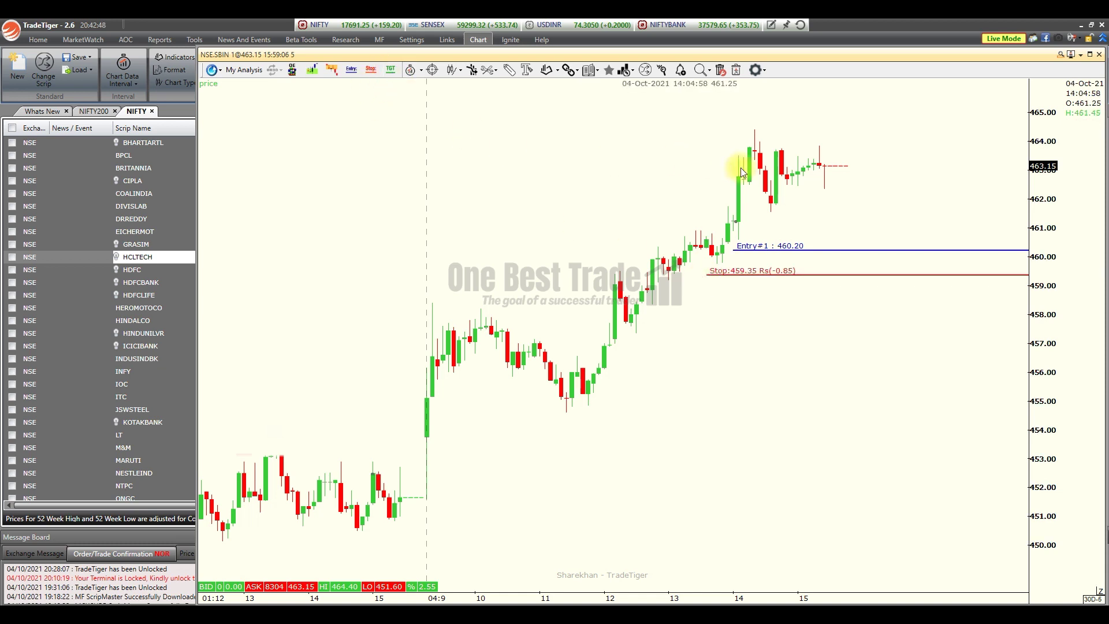
{"action": "left_click", "coordinate": [736, 174]}
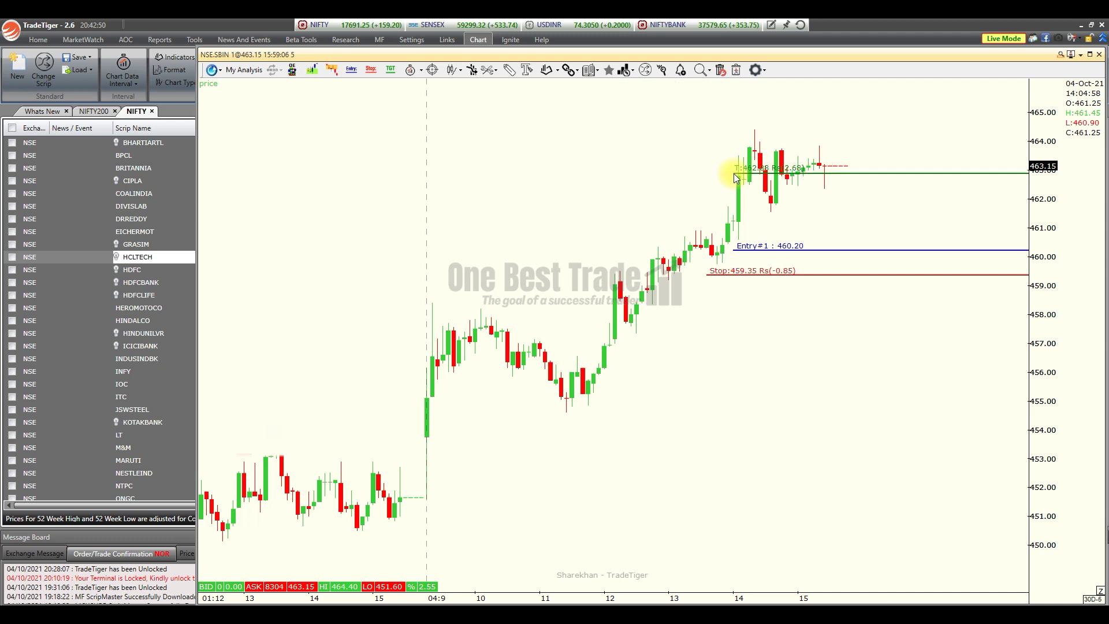
Open the bracket order from the SBIN entry line, check its stop loss and book profit trigger prices, and close the order window
{"action": "double_click", "coordinate": [842, 250]}
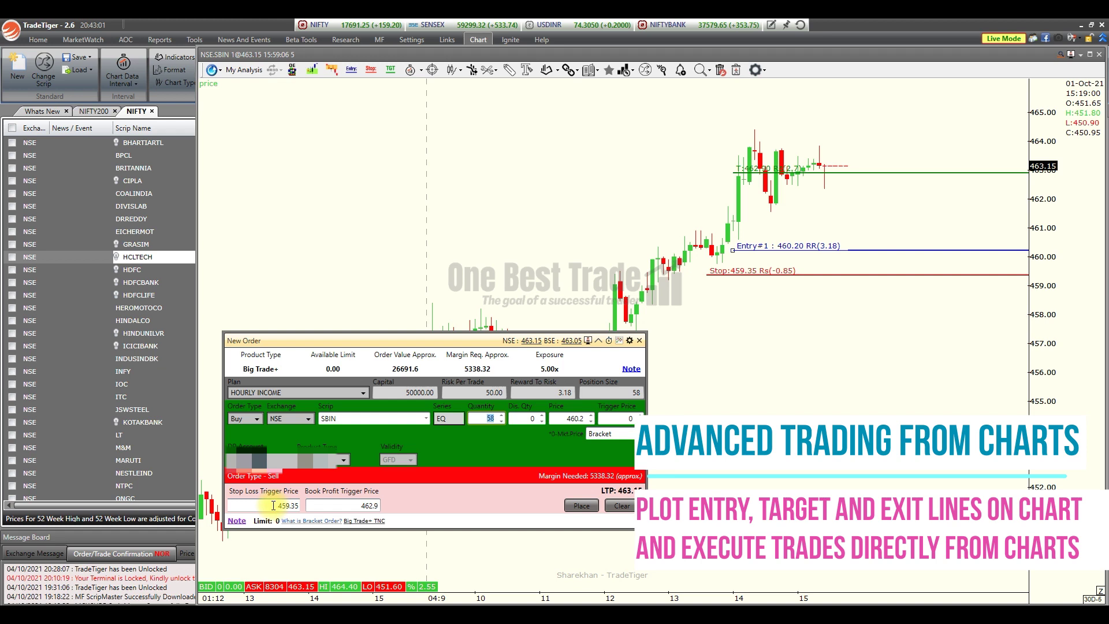
{"action": "left_click", "coordinate": [364, 507]}
{"action": "left_click", "coordinate": [582, 506]}
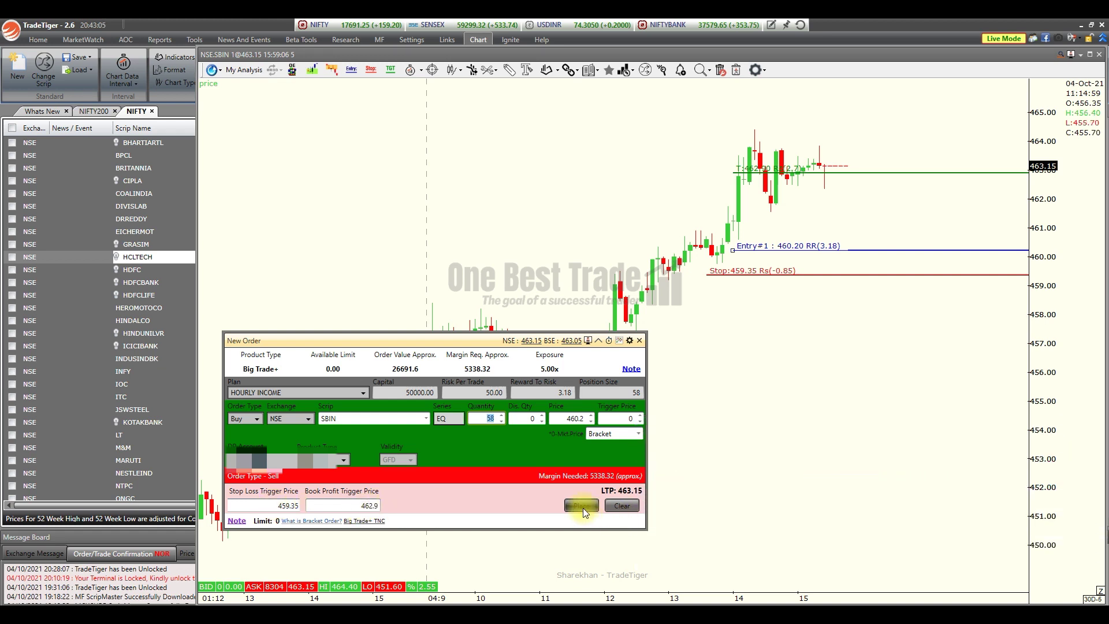
{"action": "left_click", "coordinate": [639, 340]}
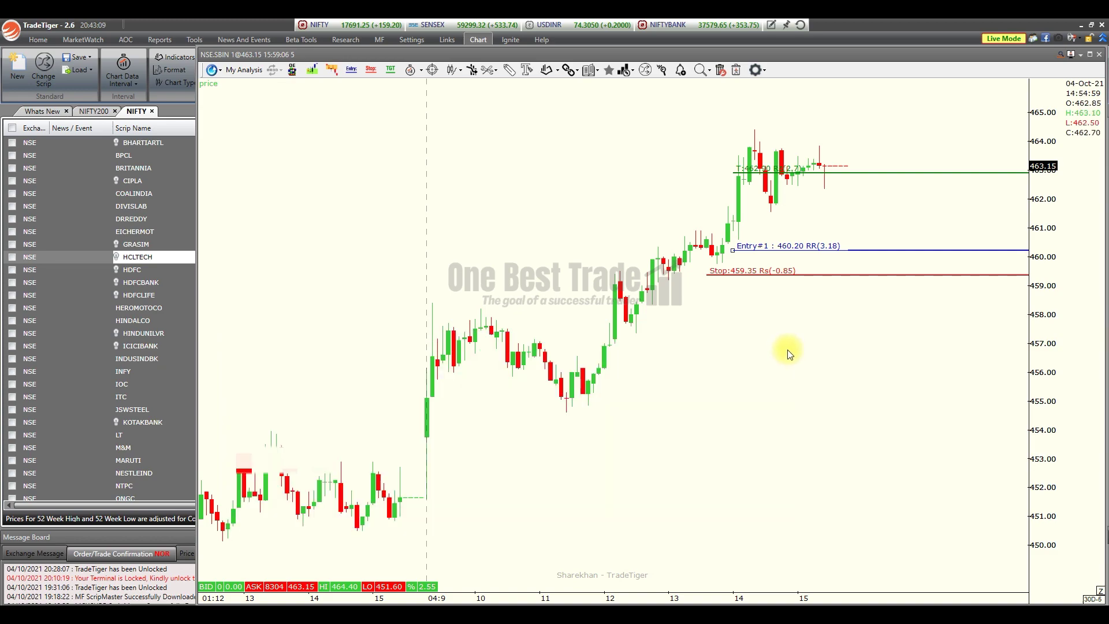
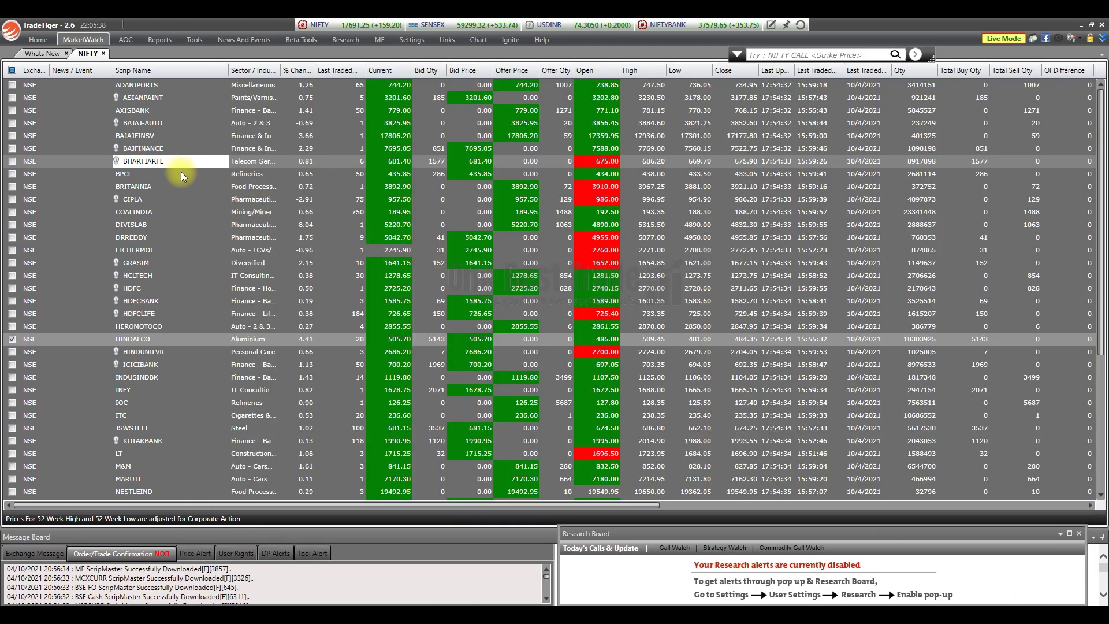
Open the BHARTIARTL chart from the NIFTY watchlist and enlarge its window to cover the area beside the % Change column
{"action": "mouse_move", "coordinate": [156, 165]}
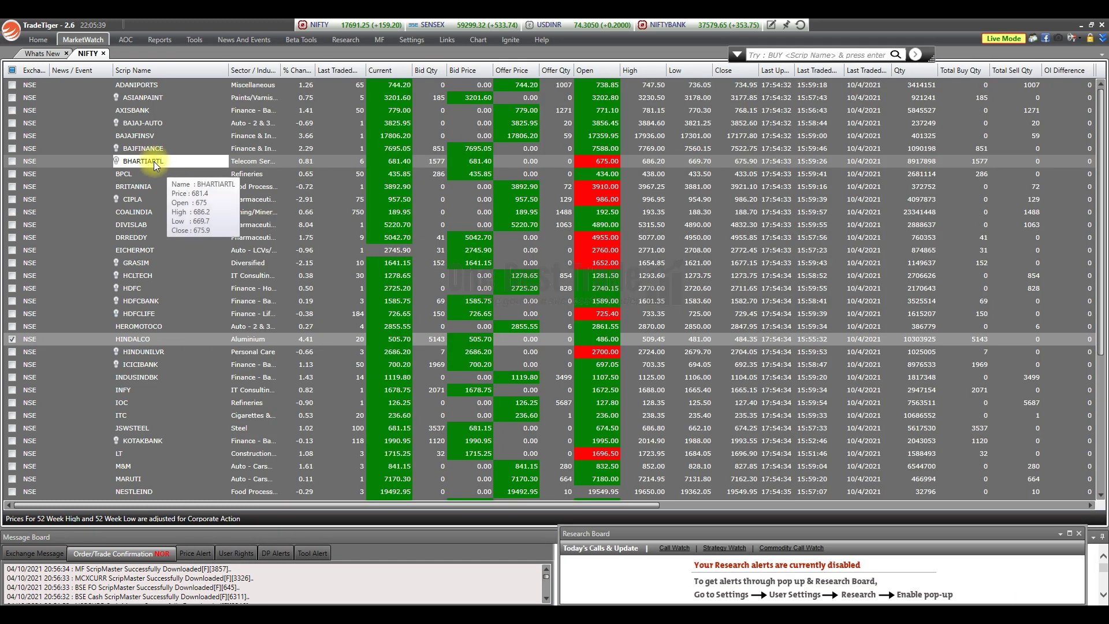
{"action": "double_click", "coordinate": [156, 164]}
{"action": "key", "text": "alt+c"}
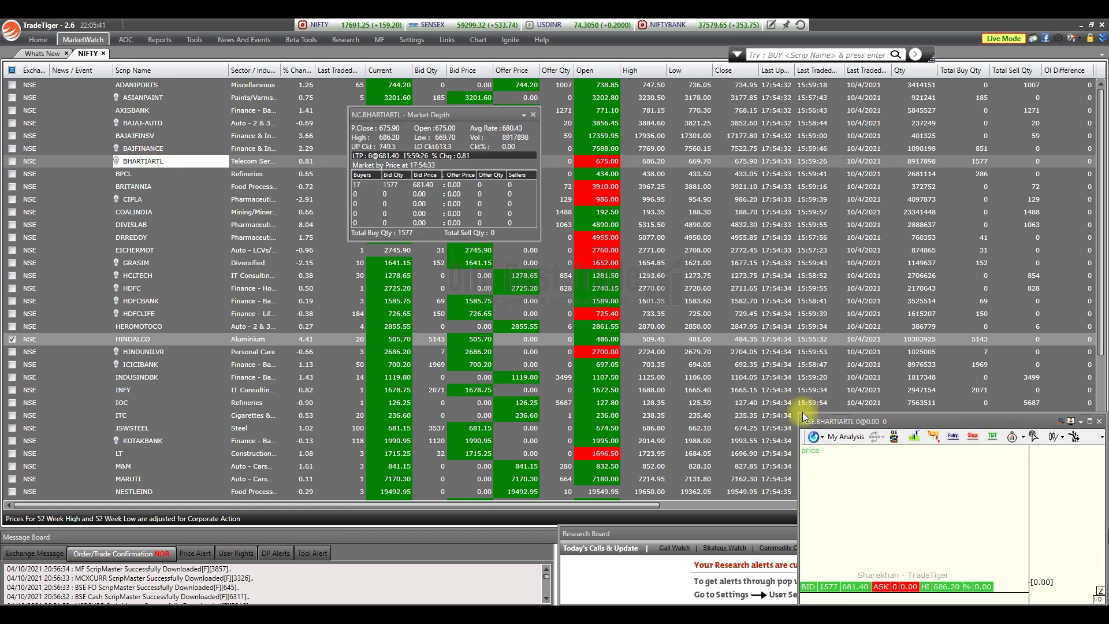
{"action": "left_click_drag", "start_coordinate": [801, 417], "coordinate": [386, 52]}
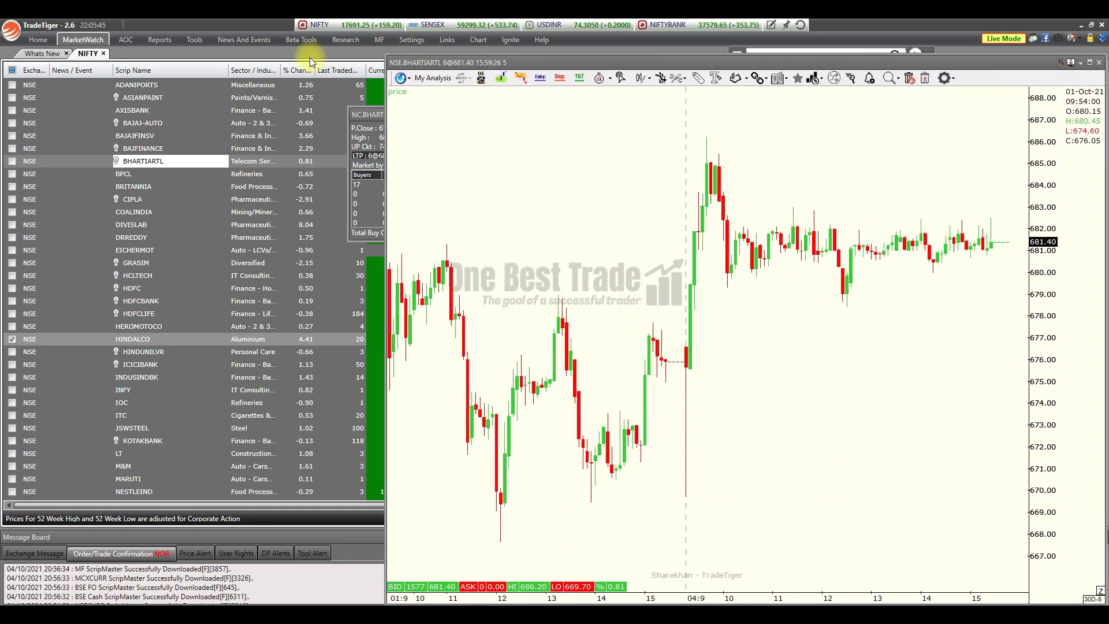
Open the BPCL chart from the watchlist and dock it beside the BHARTIARTL chart
{"action": "mouse_move", "coordinate": [124, 176]}
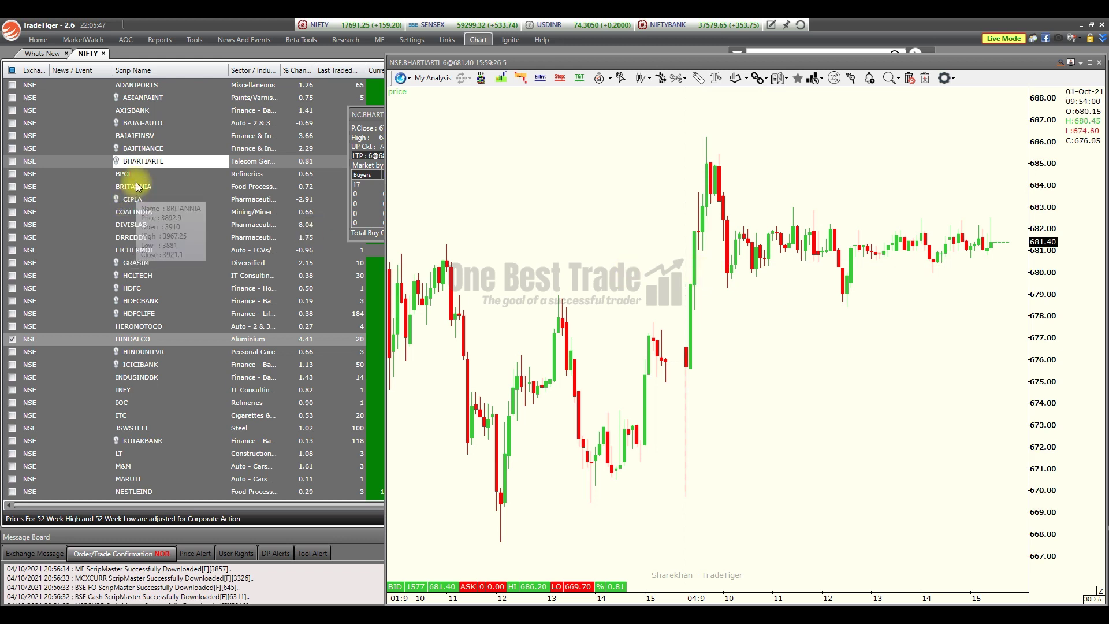
{"action": "left_click", "coordinate": [123, 179]}
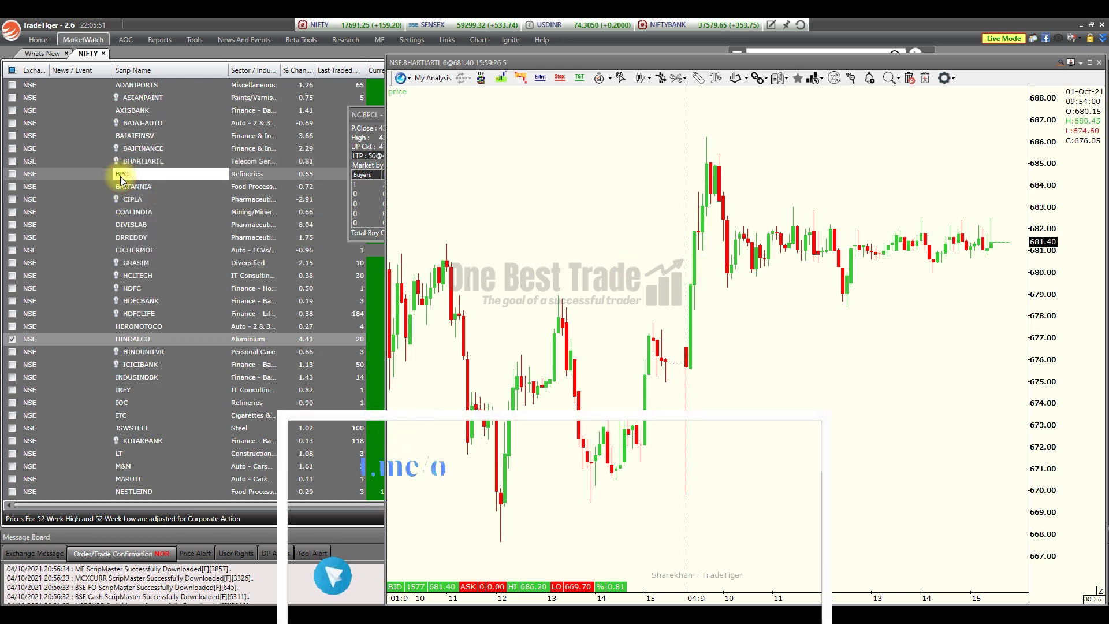
{"action": "double_click", "coordinate": [123, 178]}
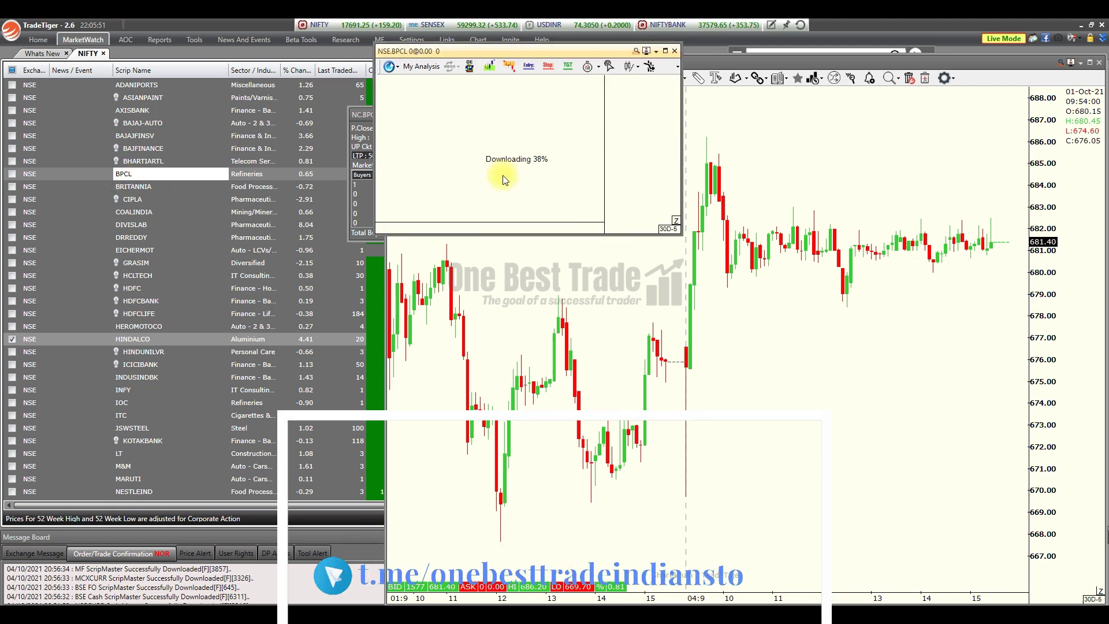
{"action": "left_click_drag", "start_coordinate": [539, 55], "coordinate": [765, 332]}
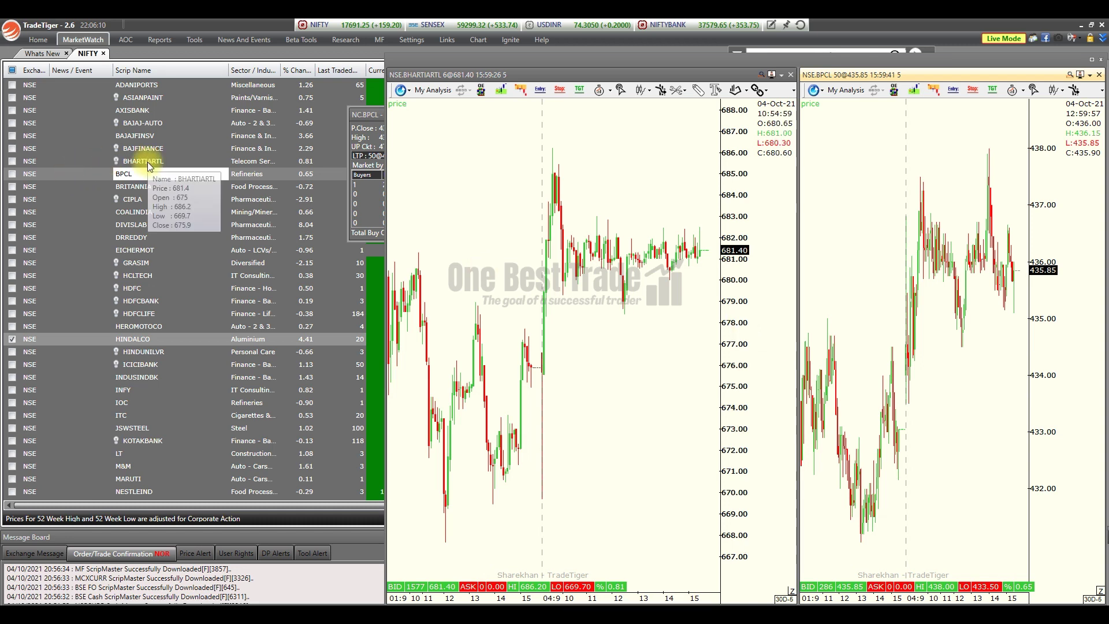
Open the AXISBANK chart from the watchlist and dock it below the BHARTIARTL chart
{"action": "mouse_move", "coordinate": [147, 140]}
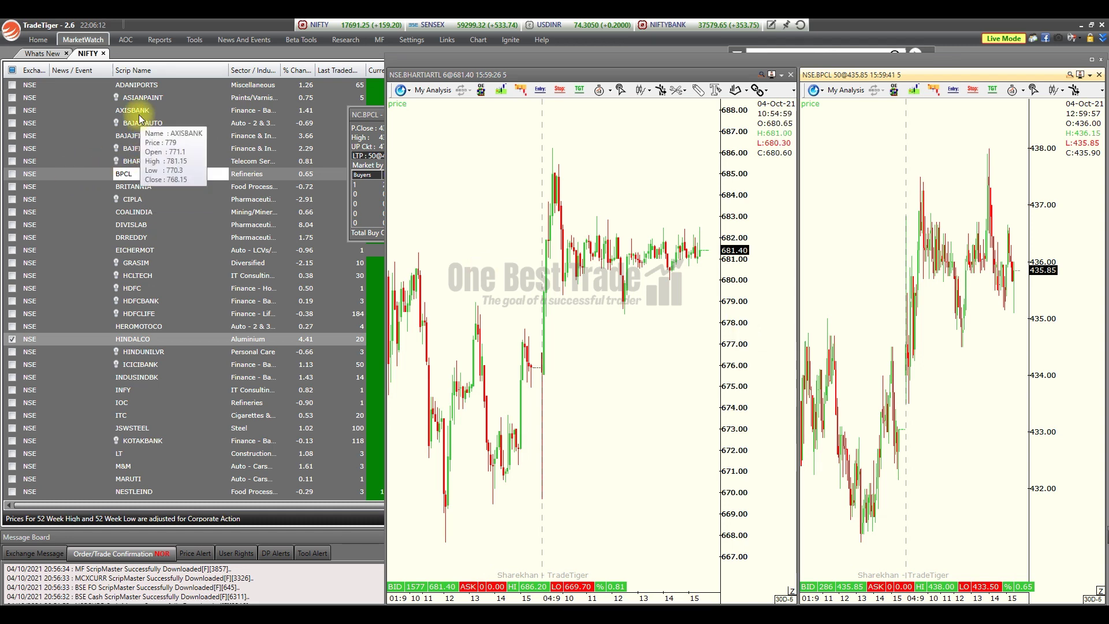
{"action": "left_click", "coordinate": [140, 115]}
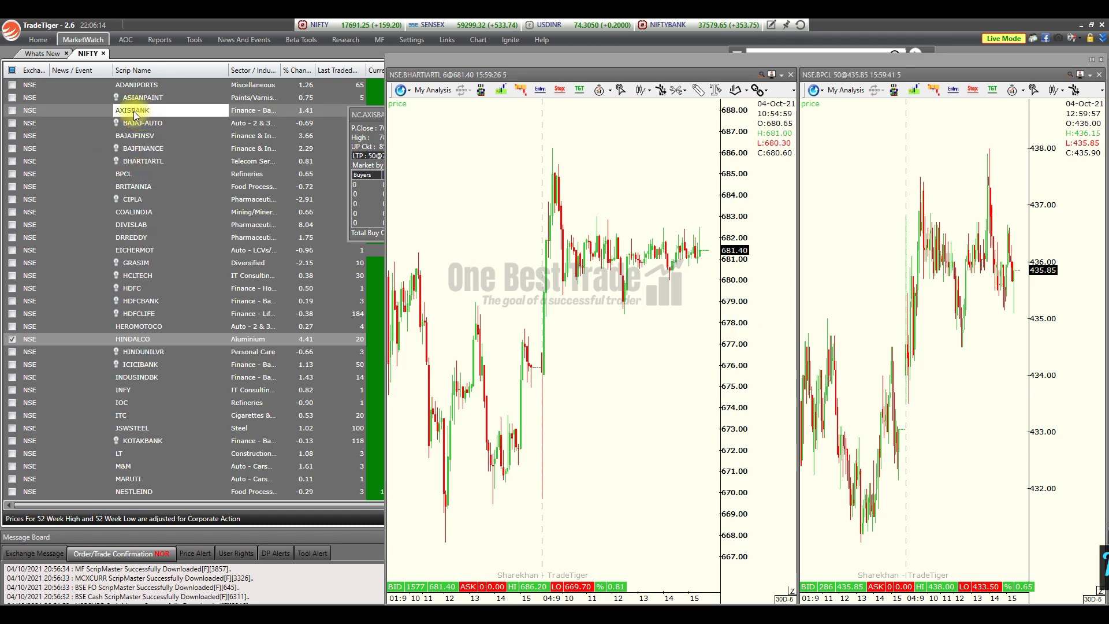
{"action": "key", "text": "ctrl+g"}
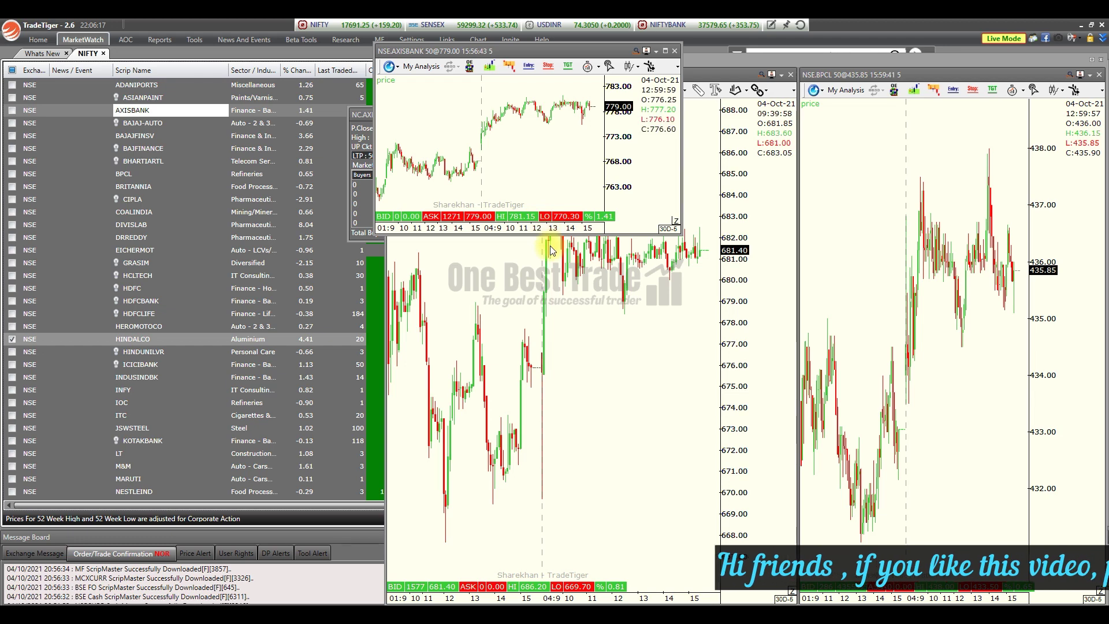
{"action": "left_click_drag", "start_coordinate": [527, 50], "coordinate": [593, 354]}
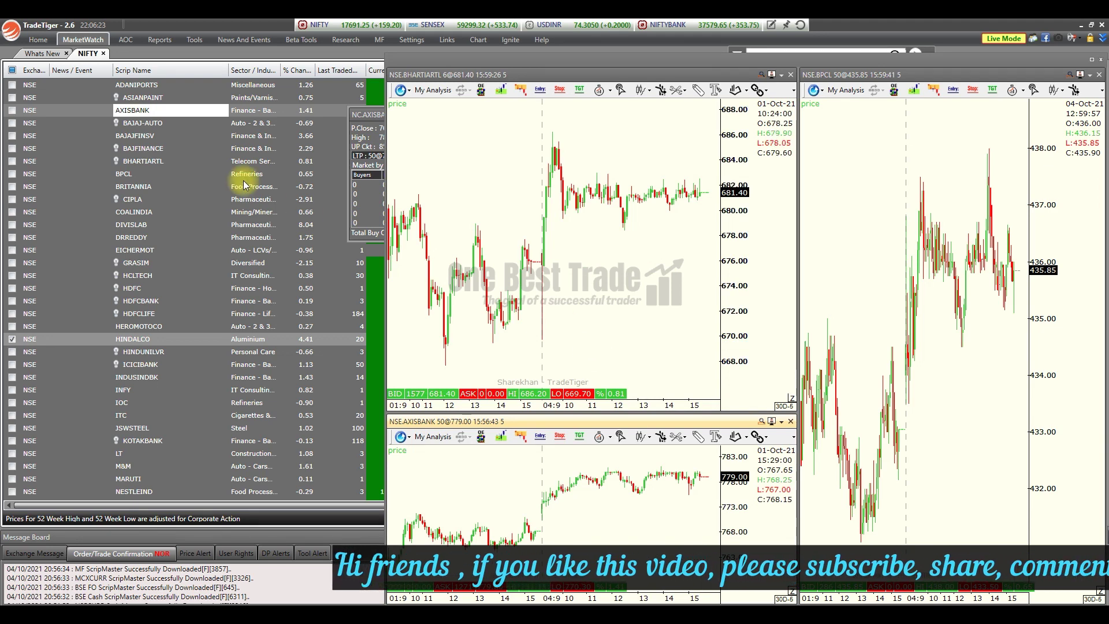
Open the HINDALCO chart from the watchlist and dock it below the BPCL chart
{"action": "mouse_move", "coordinate": [138, 202]}
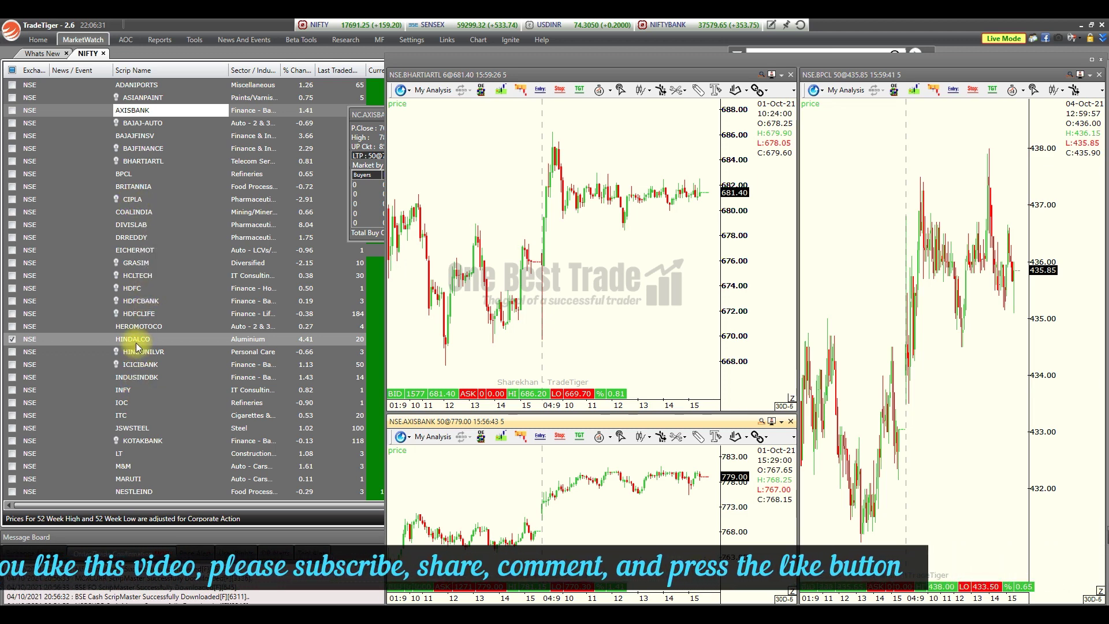
{"action": "mouse_move", "coordinate": [137, 345]}
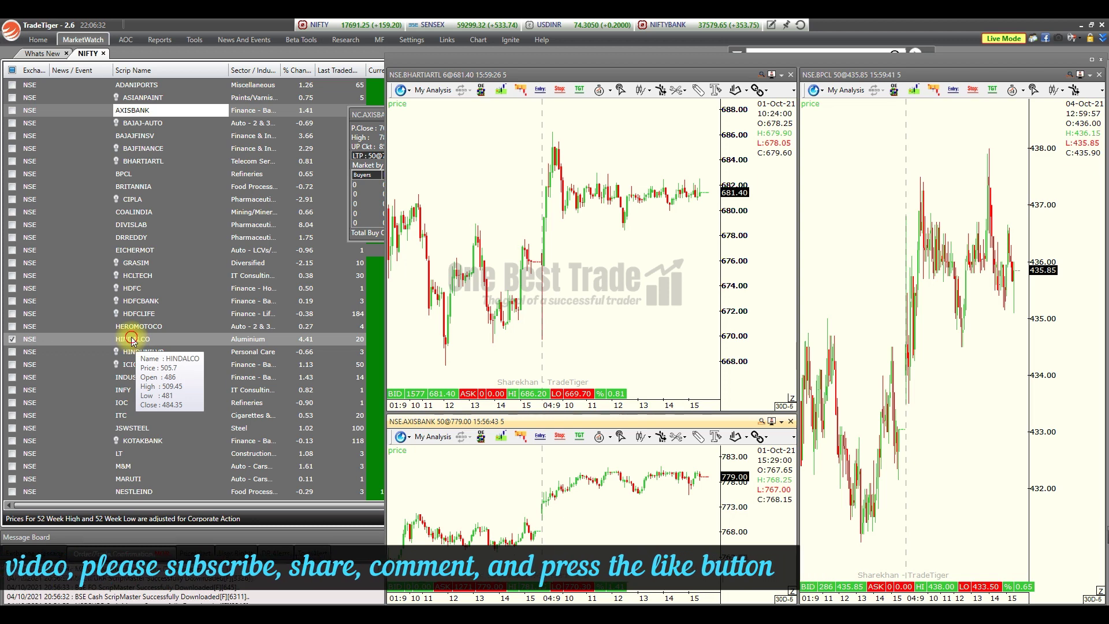
{"action": "double_click", "coordinate": [132, 341]}
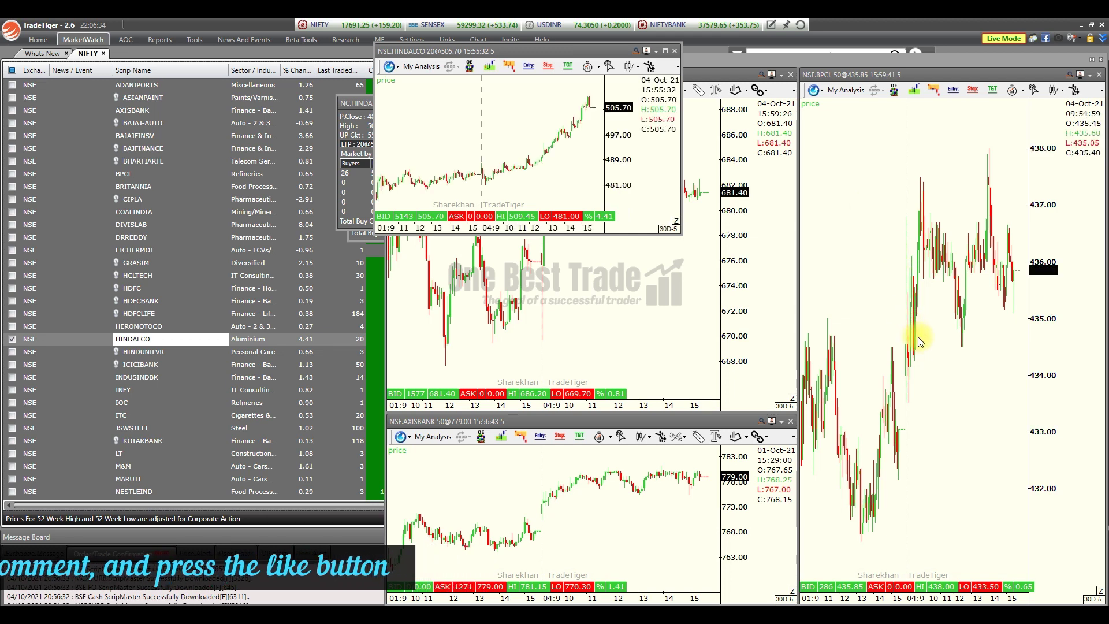
{"action": "left_click_drag", "start_coordinate": [487, 51], "coordinate": [954, 348]}
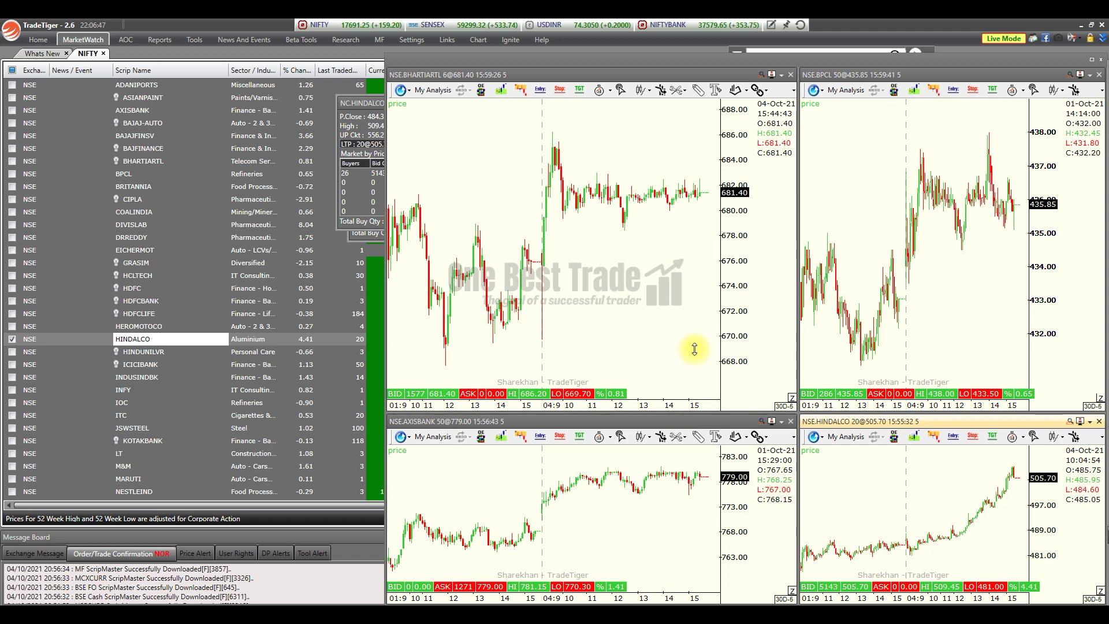
Resize the four docked charts to roughly equal panes and widen the chart window up to the Scrip Name column
{"action": "left_click_drag", "start_coordinate": [694, 349], "coordinate": [695, 341]}
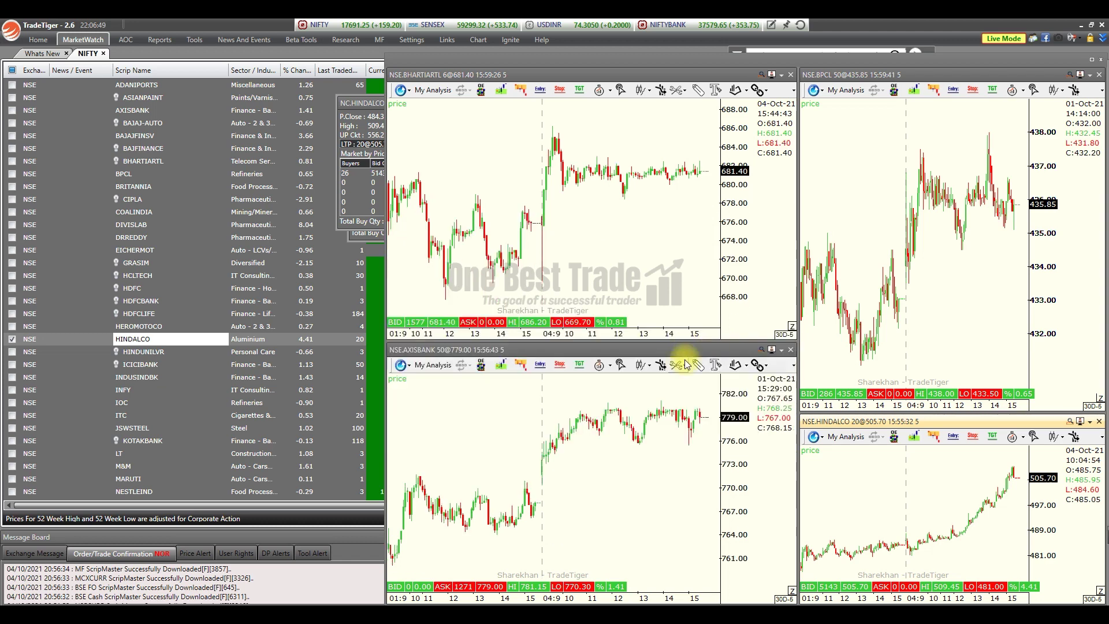
{"action": "left_click_drag", "start_coordinate": [956, 412], "coordinate": [949, 351]}
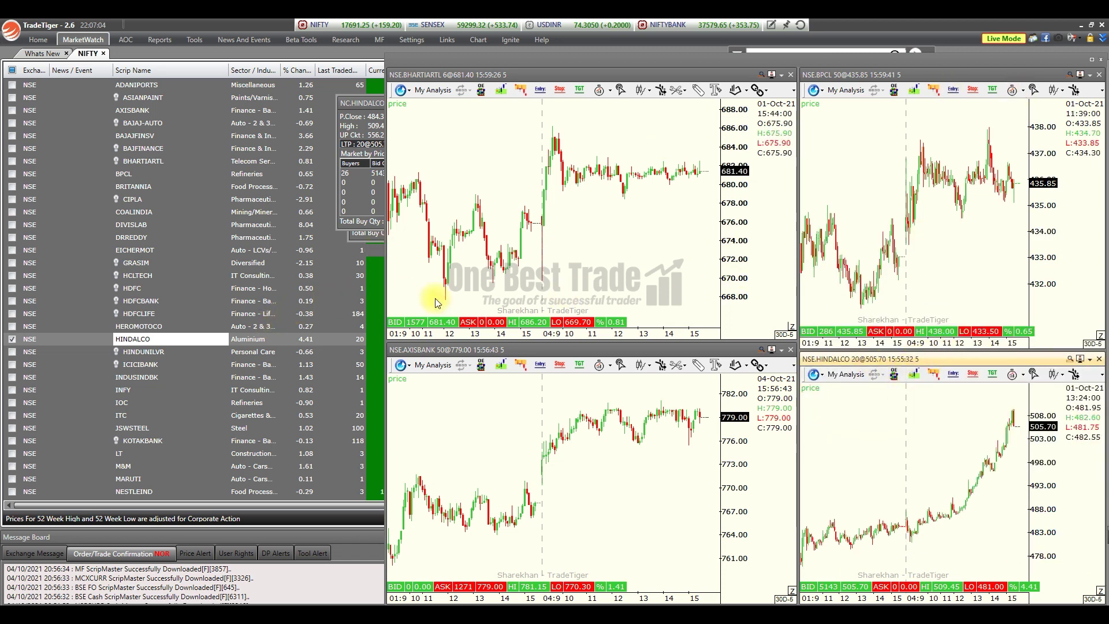
{"action": "mouse_move", "coordinate": [384, 279]}
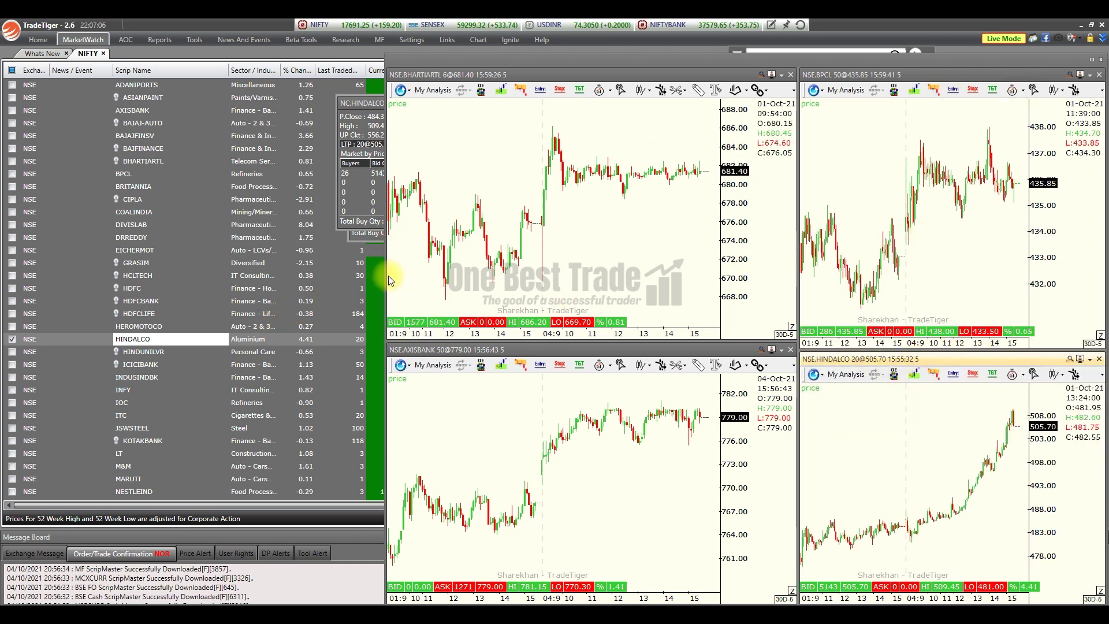
{"action": "left_click_drag", "start_coordinate": [385, 277], "coordinate": [234, 264]}
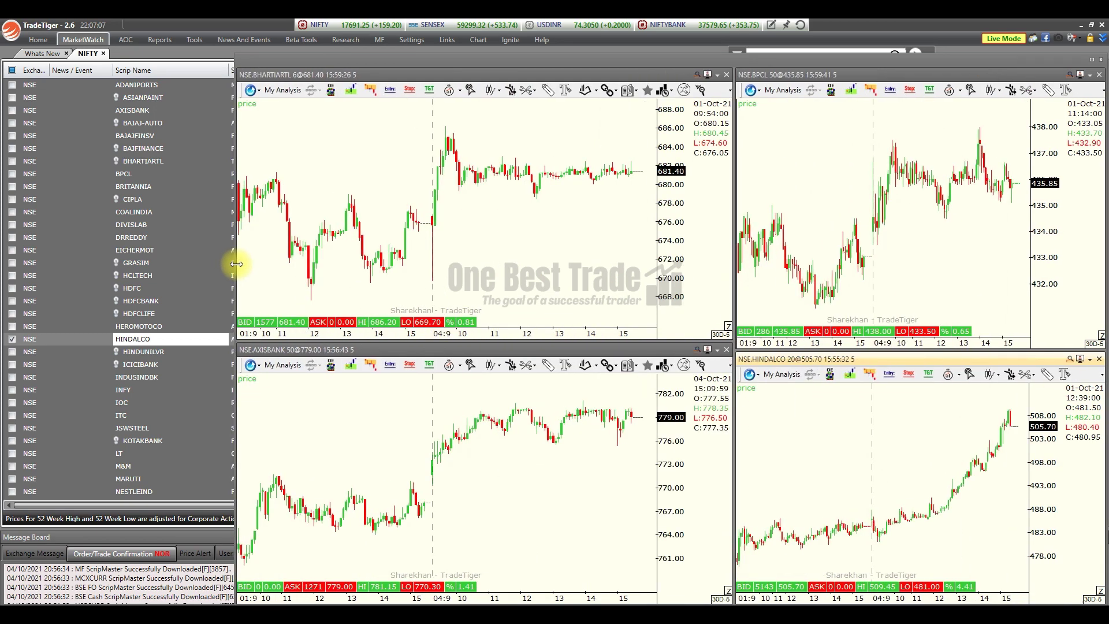
{"action": "left_click_drag", "start_coordinate": [734, 260], "coordinate": [700, 260]}
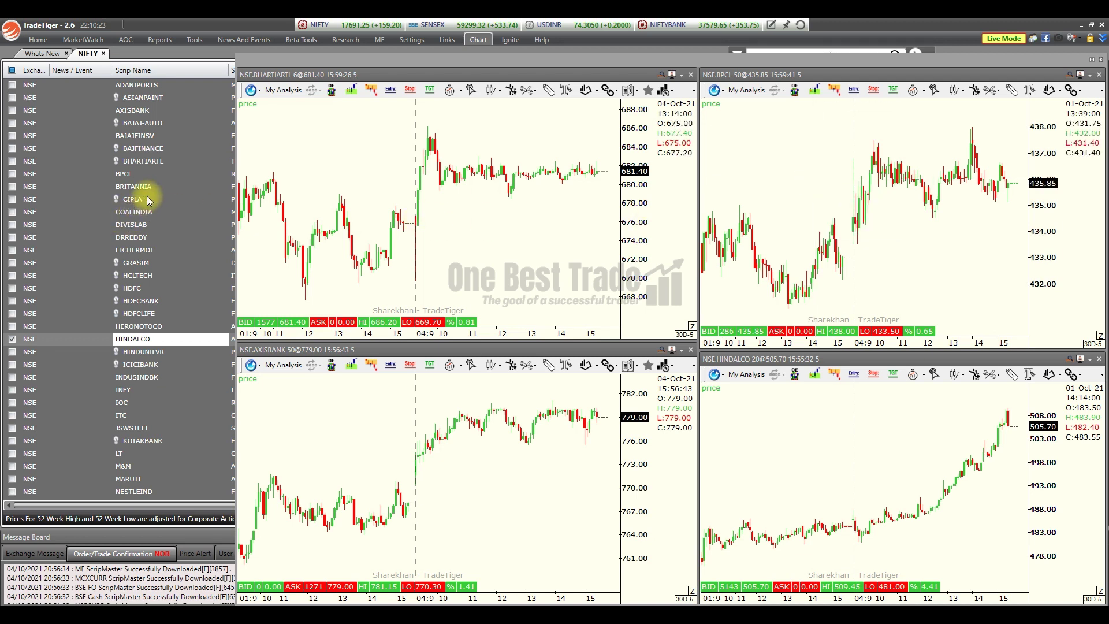
Replace the BPCL chart with CIPLA, the AXISBANK chart with NIFTY, and the HINDALCO chart with NIFTYBANK
{"action": "left_click", "coordinate": [133, 206]}
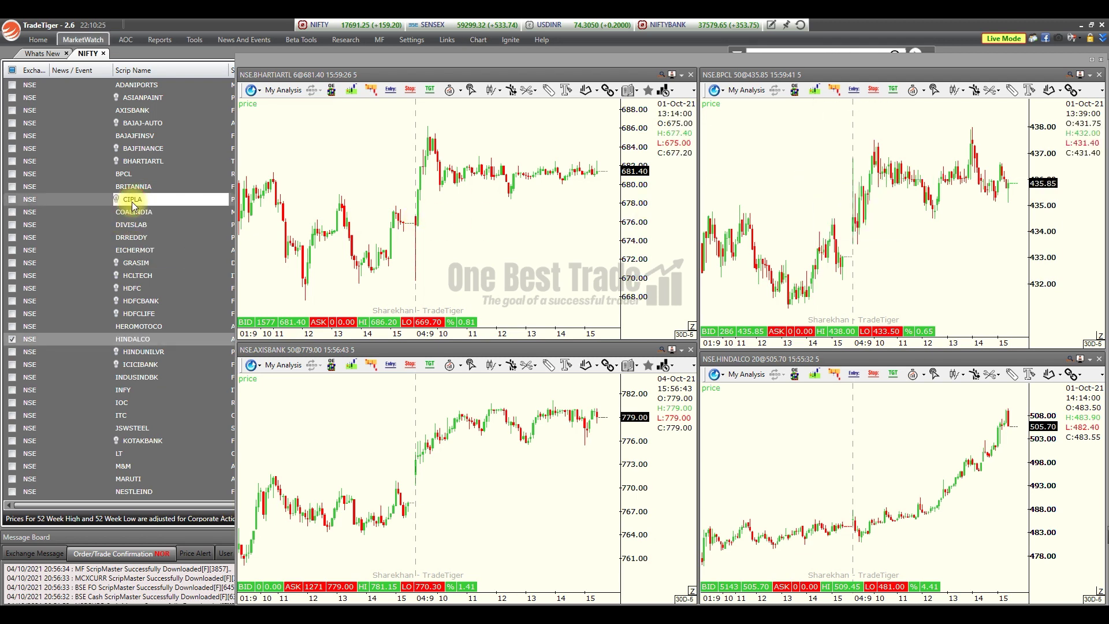
{"action": "double_click", "coordinate": [132, 202]}
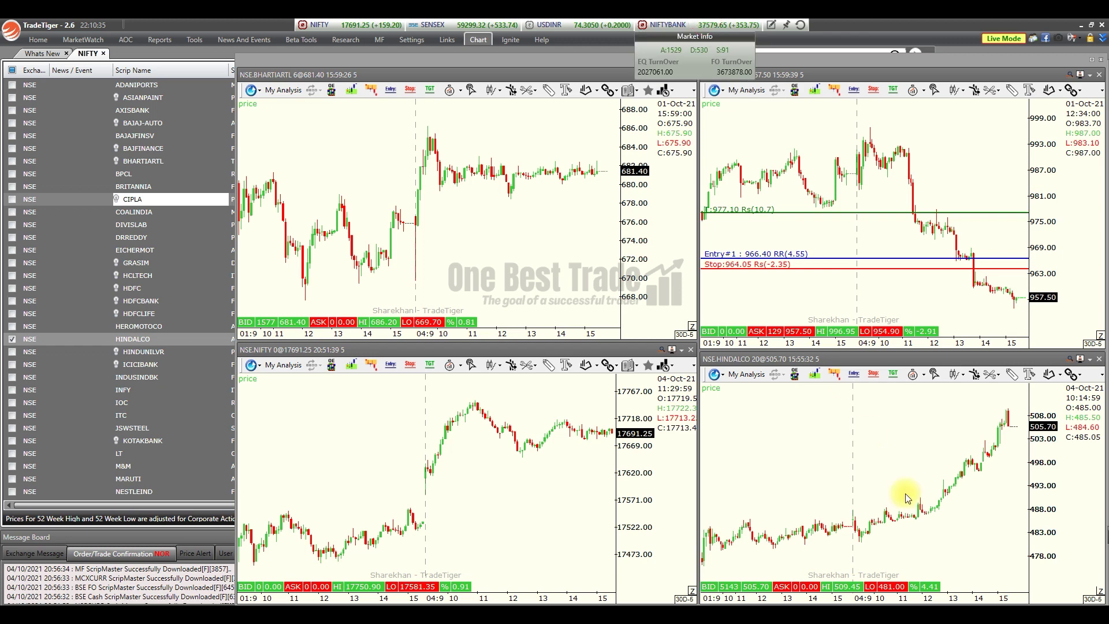
{"action": "left_click_drag", "start_coordinate": [907, 498], "coordinate": [907, 498]}
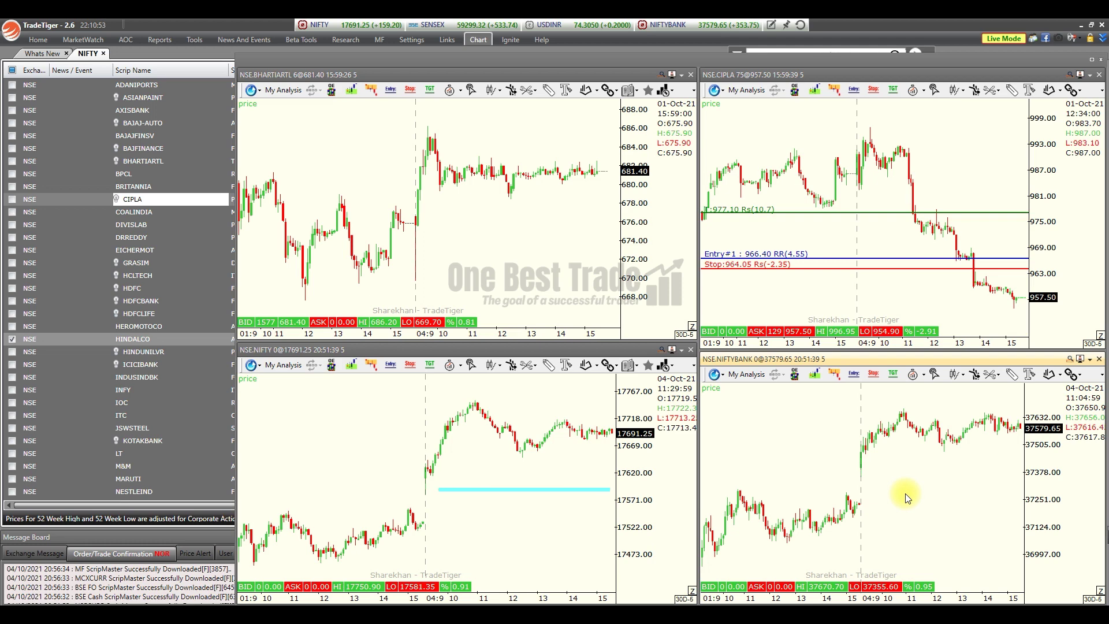
Link the docked charts by scrip from the BHARTIARTL chart so that all four show BHARTIARTL
{"action": "left_click", "coordinate": [611, 90]}
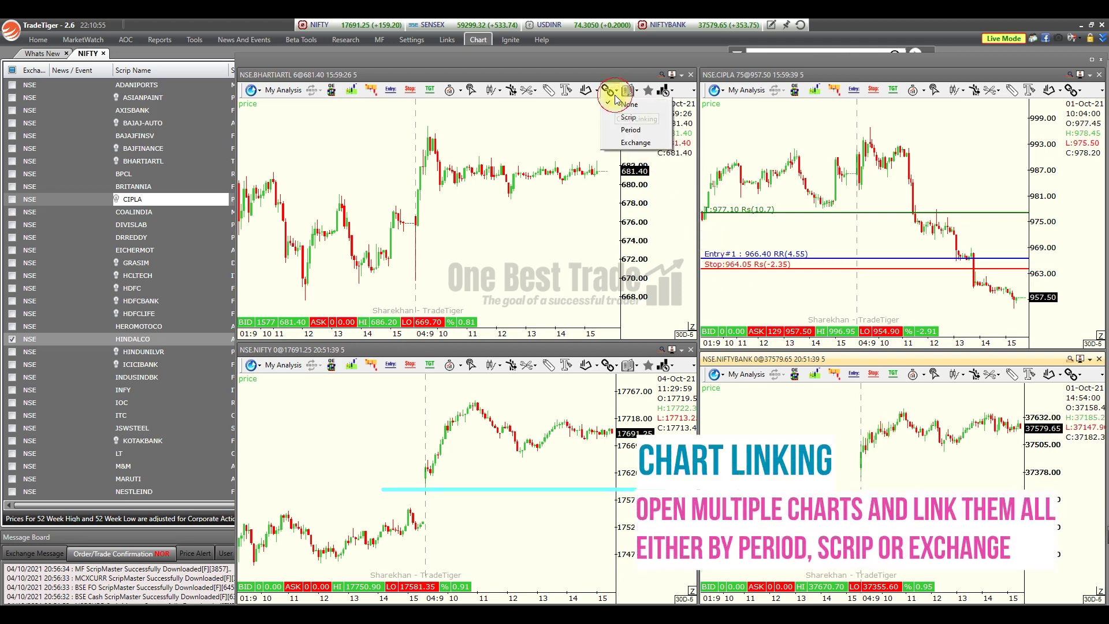
{"action": "left_click", "coordinate": [627, 120]}
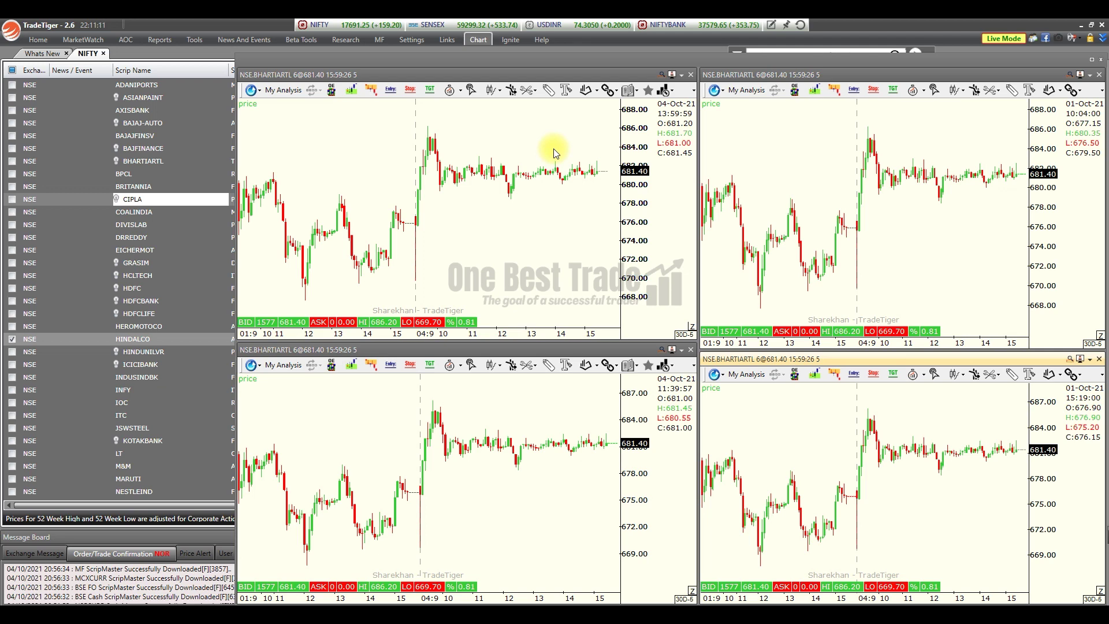
Set the interval of the upper-right docked chart to 30 and of the lower-left docked chart to 60
{"action": "left_click", "coordinate": [1093, 346]}
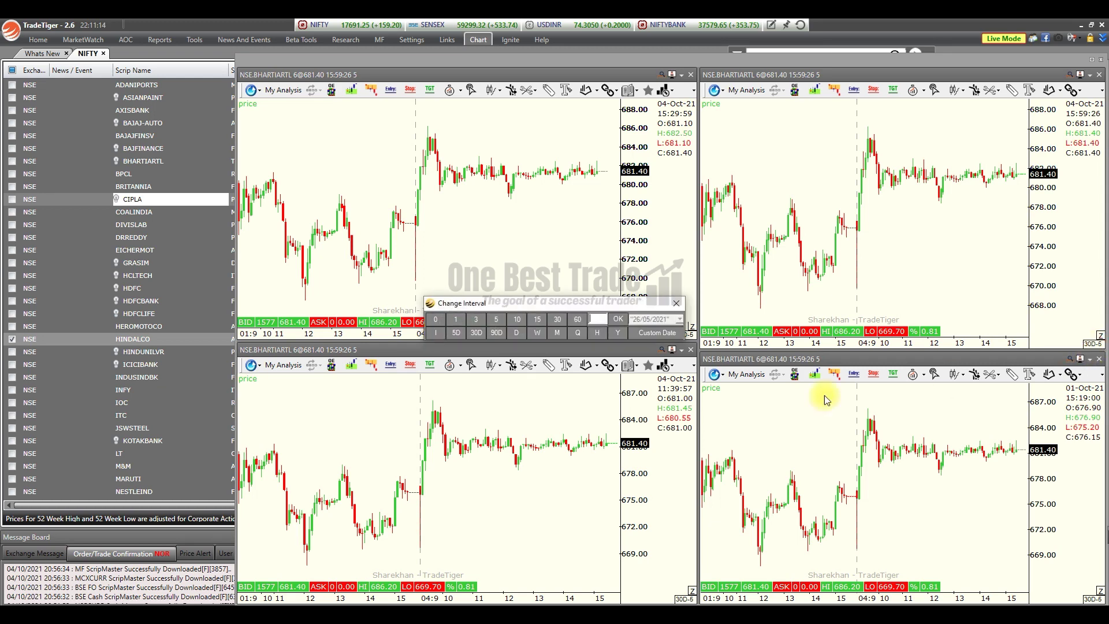
{"action": "left_click", "coordinate": [557, 321]}
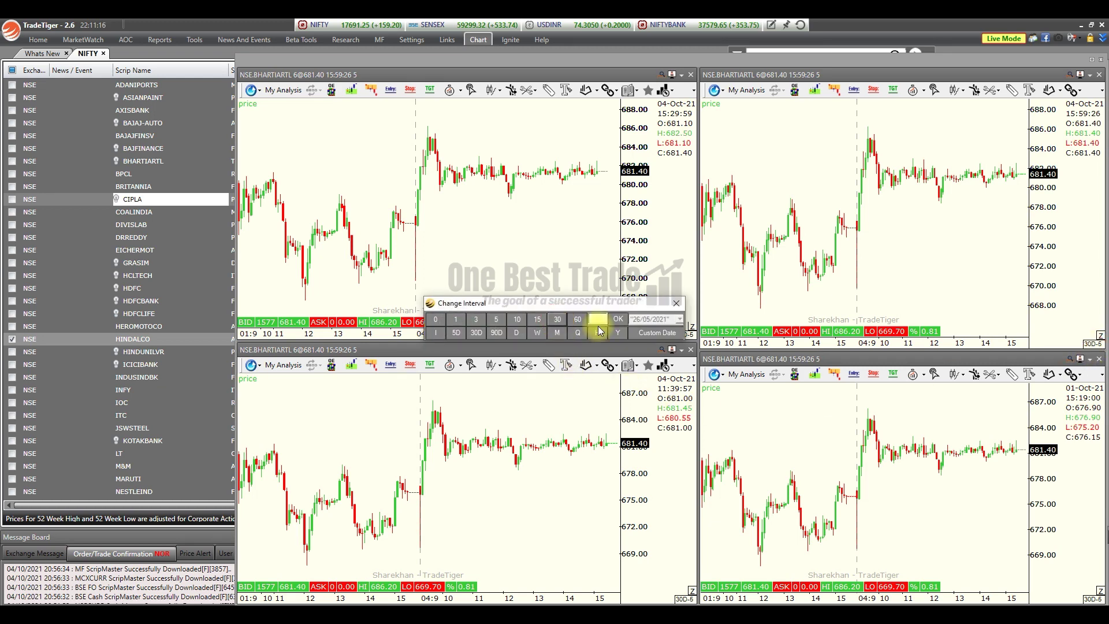
{"action": "left_click", "coordinate": [676, 305]}
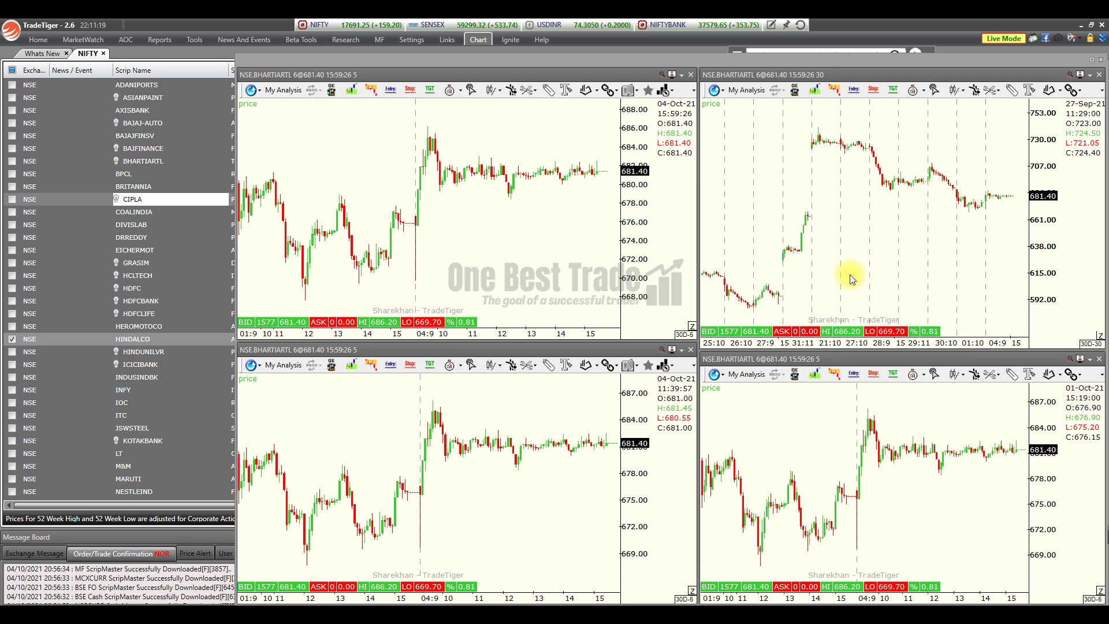
{"action": "left_click", "coordinate": [691, 599]}
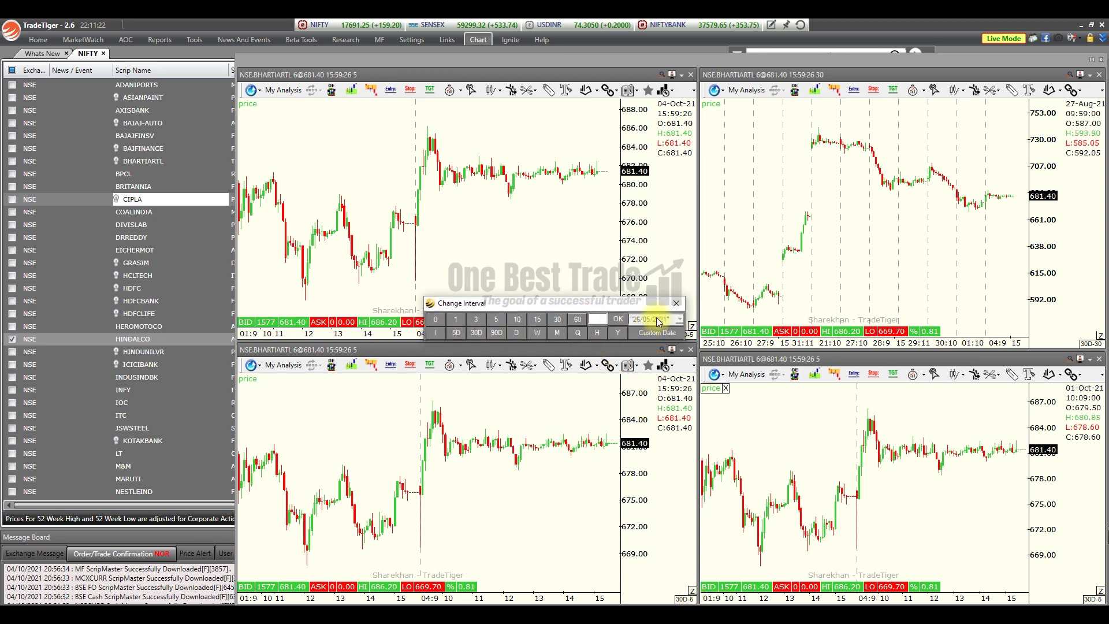
{"action": "left_click", "coordinate": [676, 303]}
Set the interval of the lower-right docked BHARTIARTL chart to daily (D)
{"action": "right_click", "coordinate": [831, 432]}
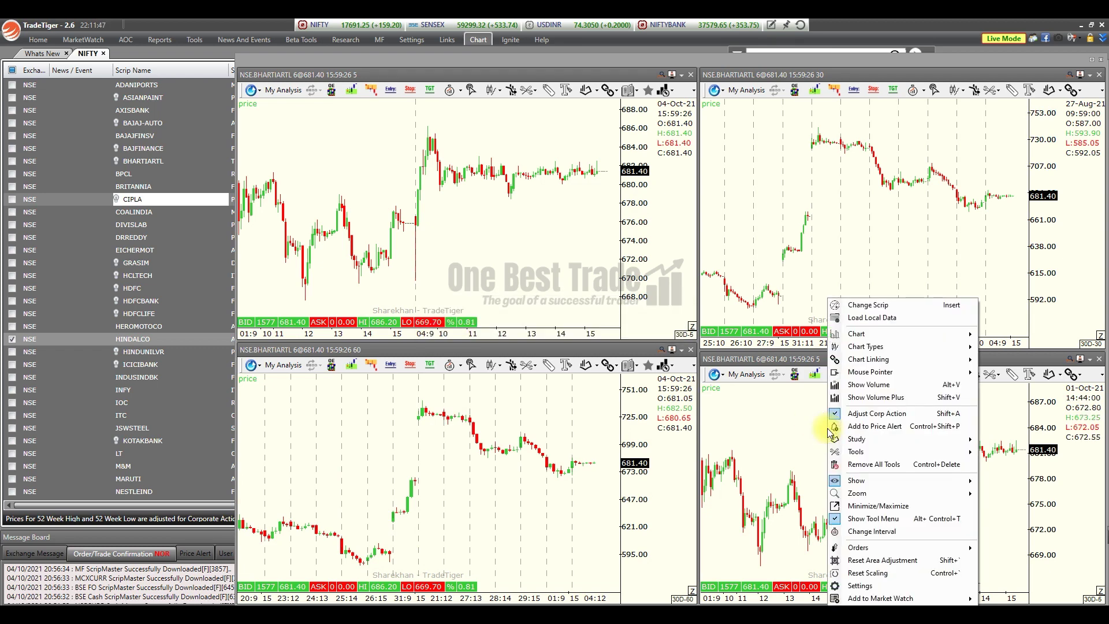
{"action": "left_click", "coordinate": [872, 532]}
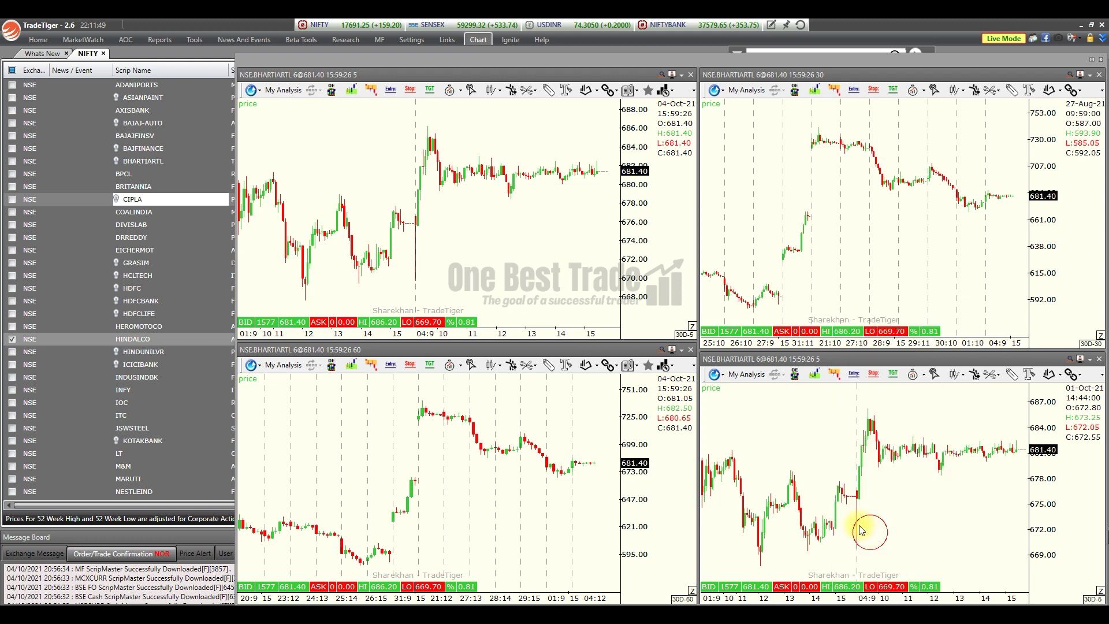
{"action": "left_click", "coordinate": [515, 332]}
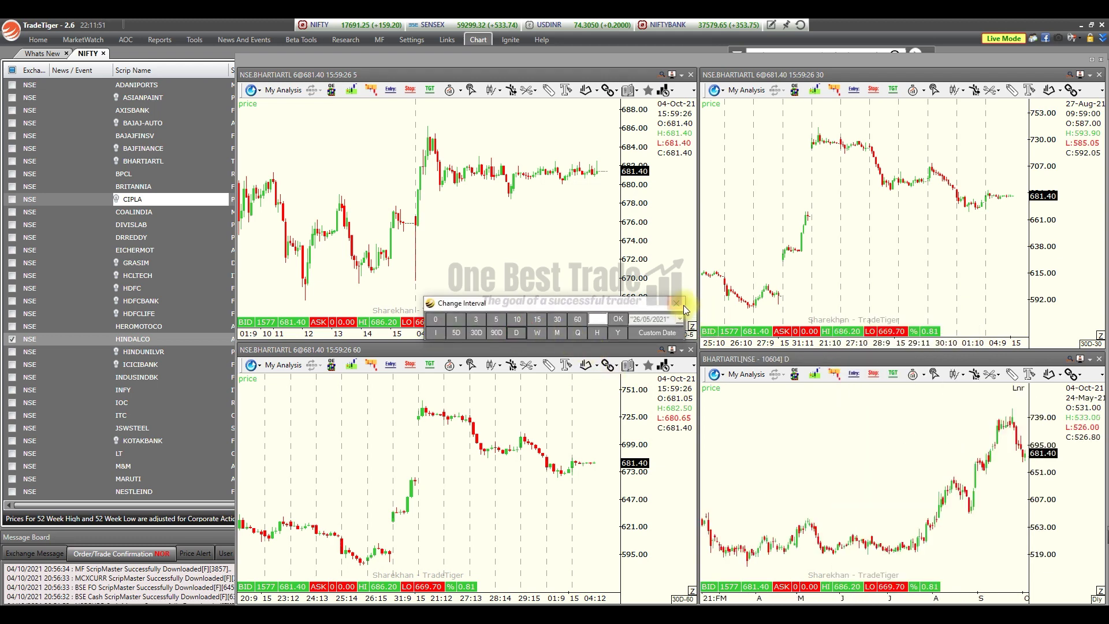
{"action": "left_click", "coordinate": [678, 305]}
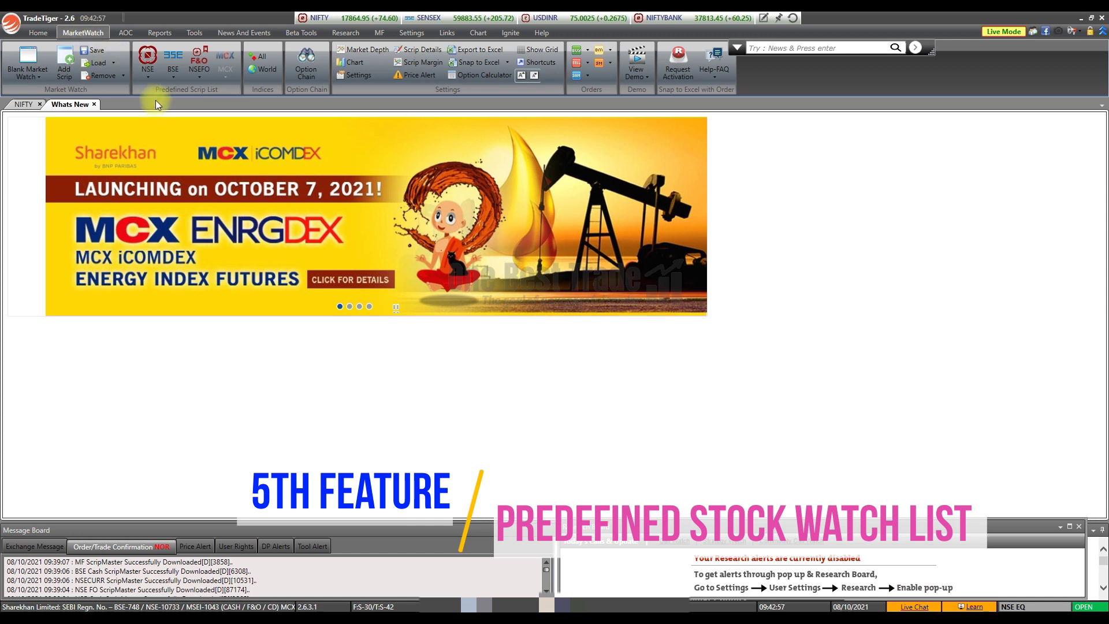
Open the predefined NSE watchlists NIFTYBANK and NIFTY500
{"action": "left_click", "coordinate": [148, 78]}
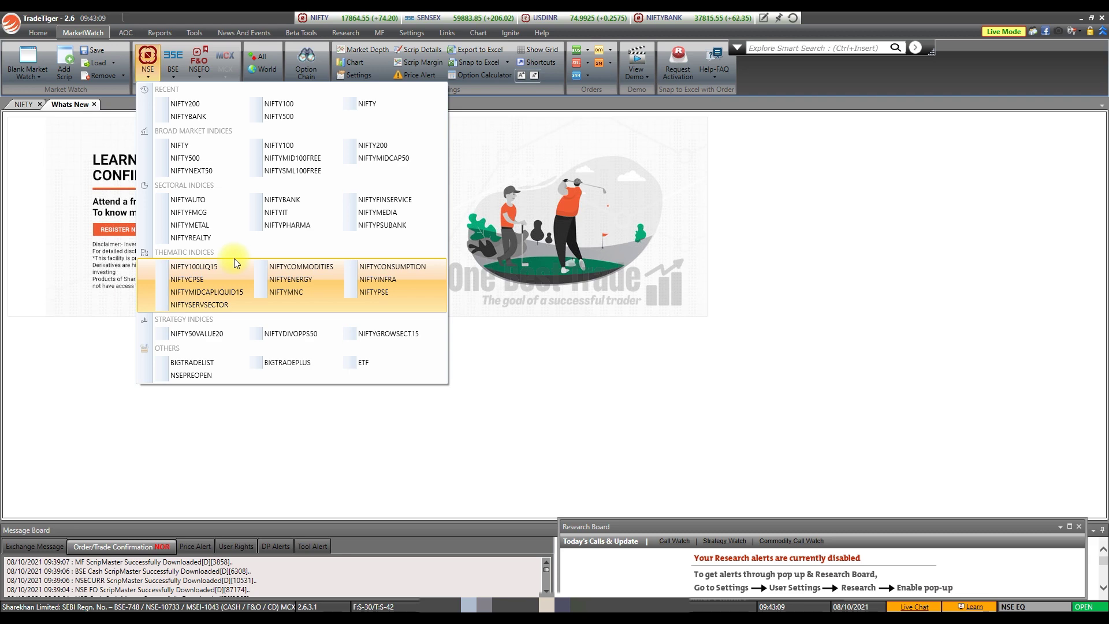
{"action": "left_click", "coordinate": [281, 200]}
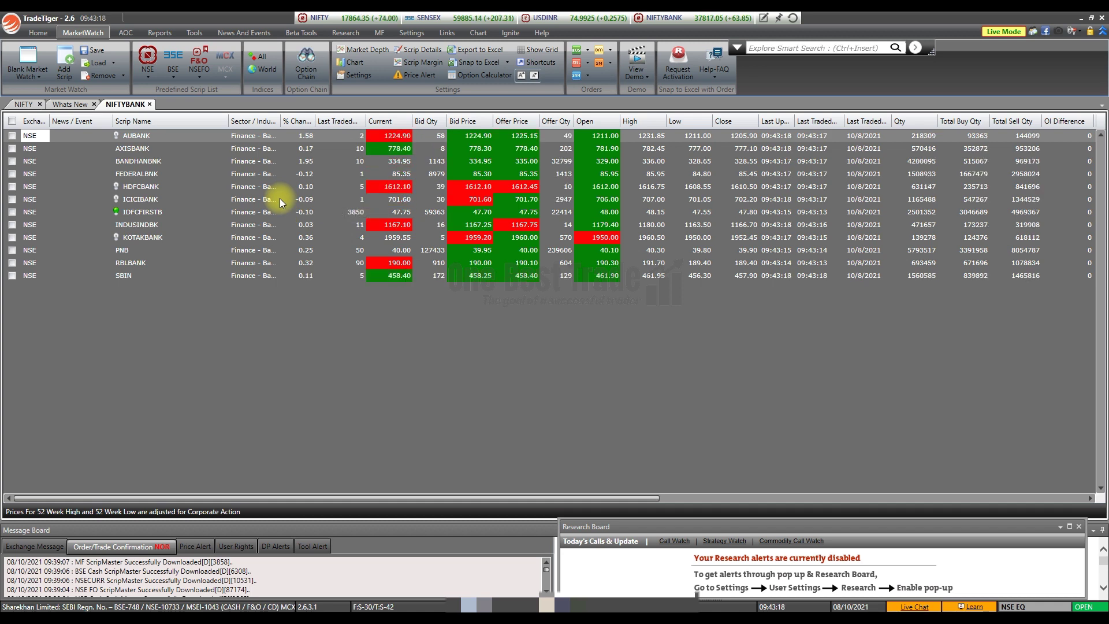
{"action": "left_click", "coordinate": [150, 78]}
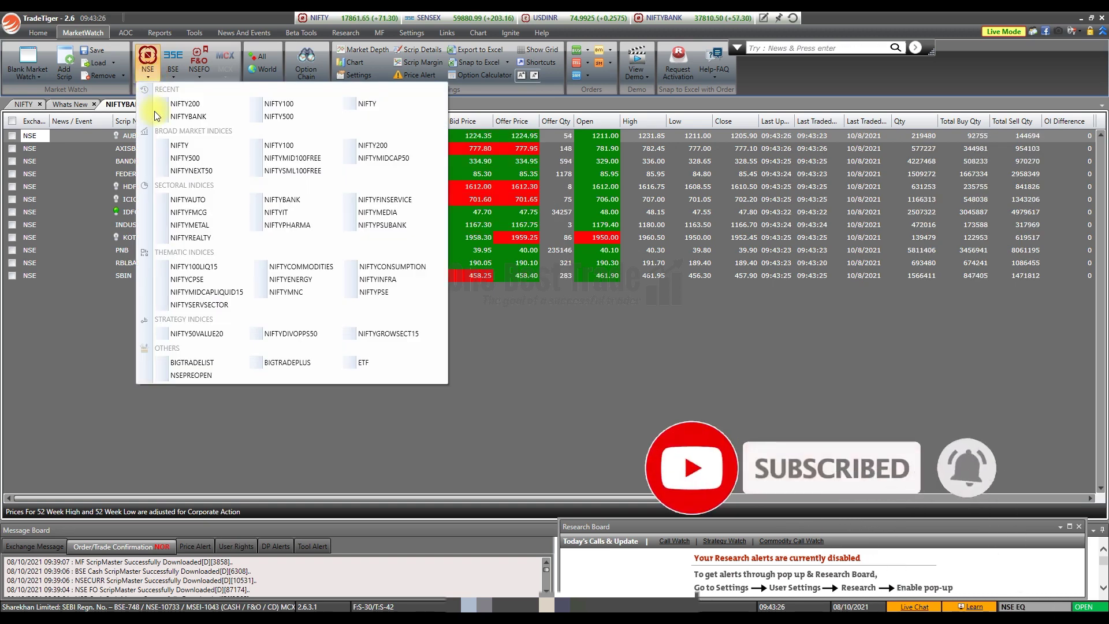
{"action": "left_click", "coordinate": [191, 161]}
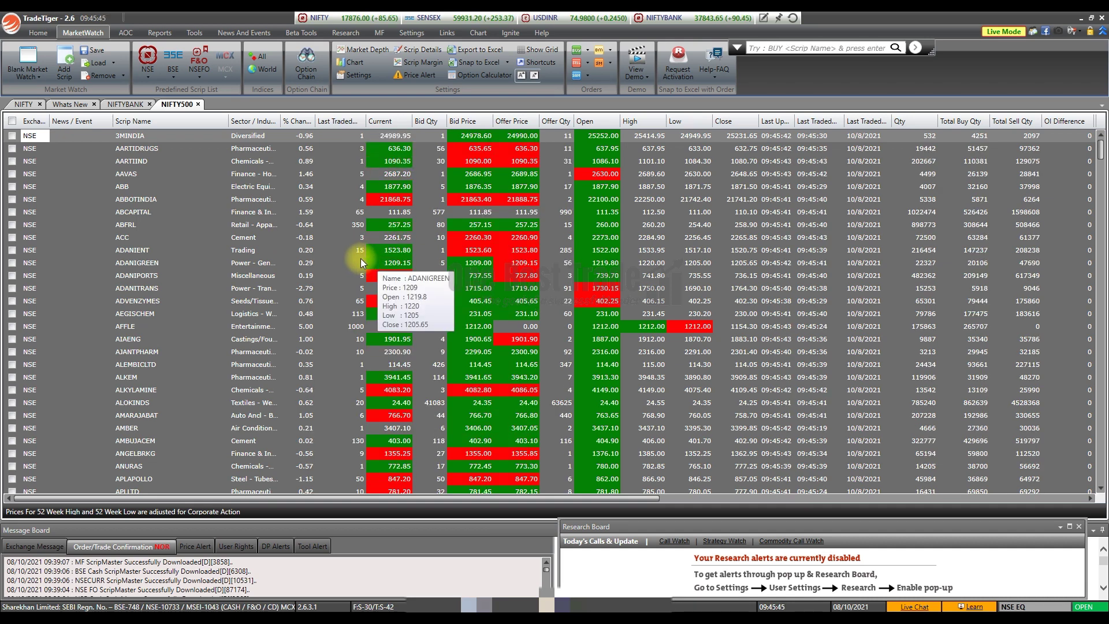
Show the predefined scrip lists available for NSEFO
{"action": "left_click", "coordinate": [199, 78]}
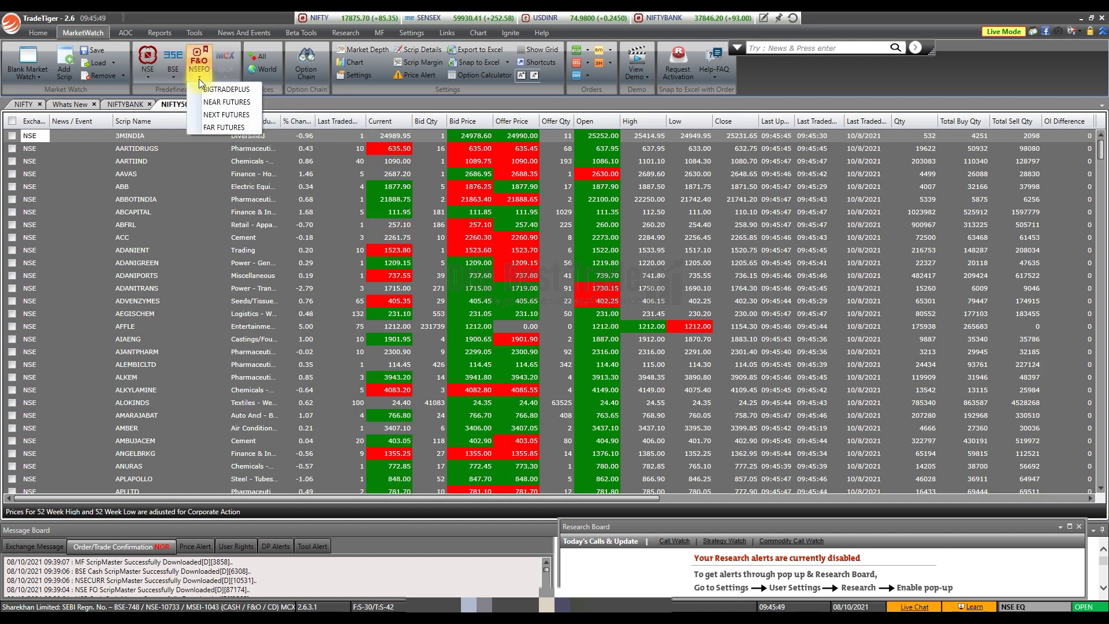